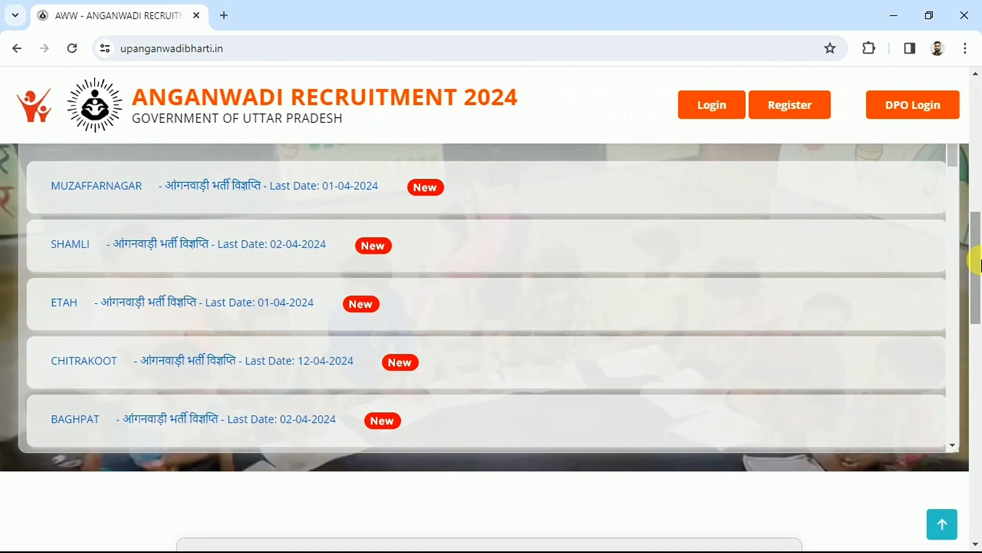
- Review the recruitment home page's web address and the district vacancy notices with their last dates
{"action": "scroll", "coordinate": [978, 253], "scroll_direction": "up", "scroll_amount": 2}
{"action": "left_click_drag", "start_coordinate": [958, 237], "coordinate": [978, 88]}
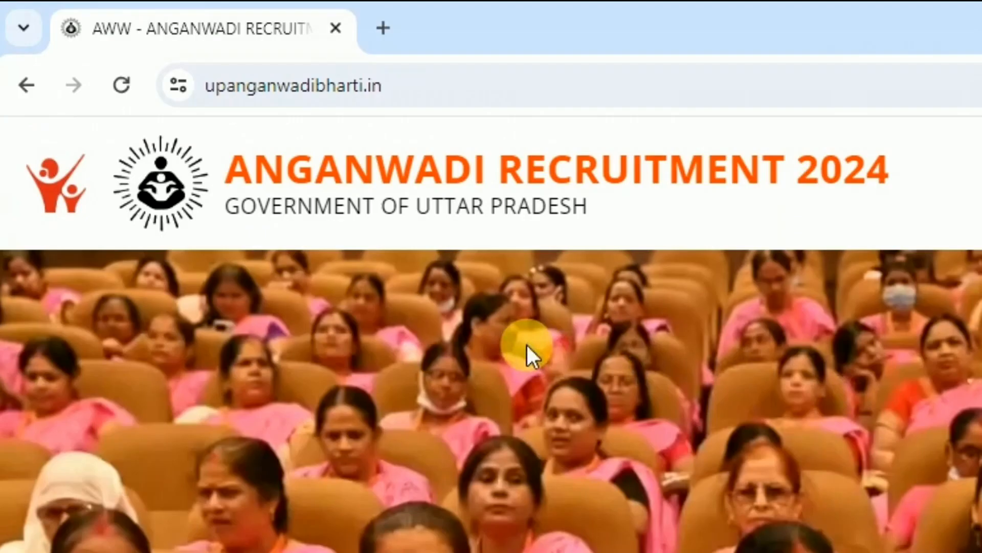
{"action": "left_click_drag", "start_coordinate": [207, 87], "coordinate": [390, 90]}
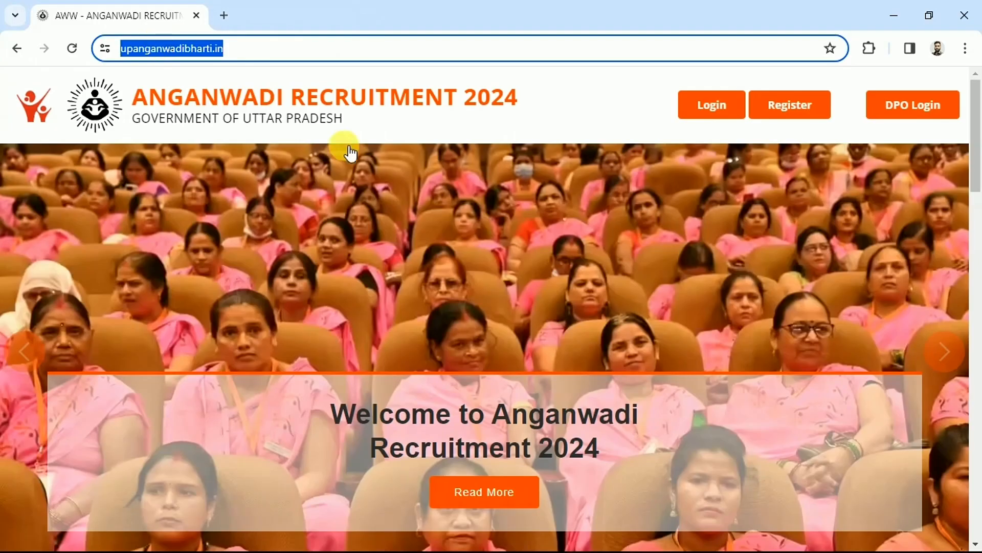
{"action": "left_click", "coordinate": [548, 389]}
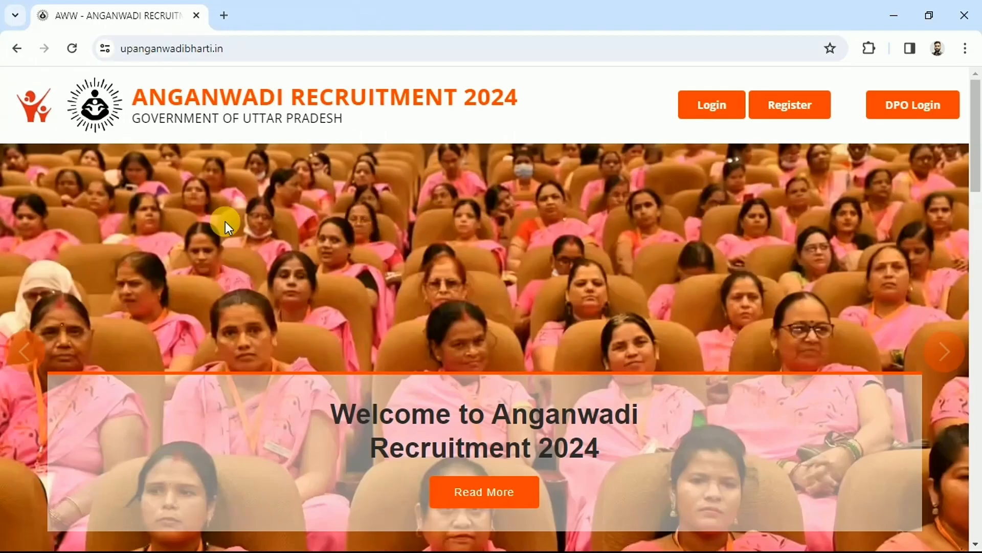
{"action": "left_click_drag", "start_coordinate": [979, 132], "coordinate": [981, 226]}
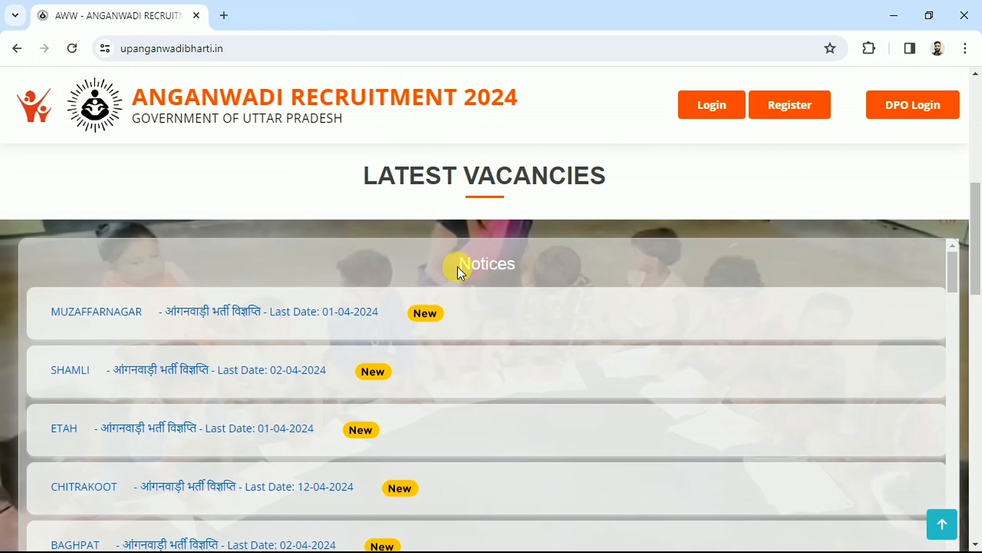
{"action": "left_click_drag", "start_coordinate": [457, 267], "coordinate": [531, 271]}
{"action": "left_click_drag", "start_coordinate": [978, 246], "coordinate": [978, 269]}
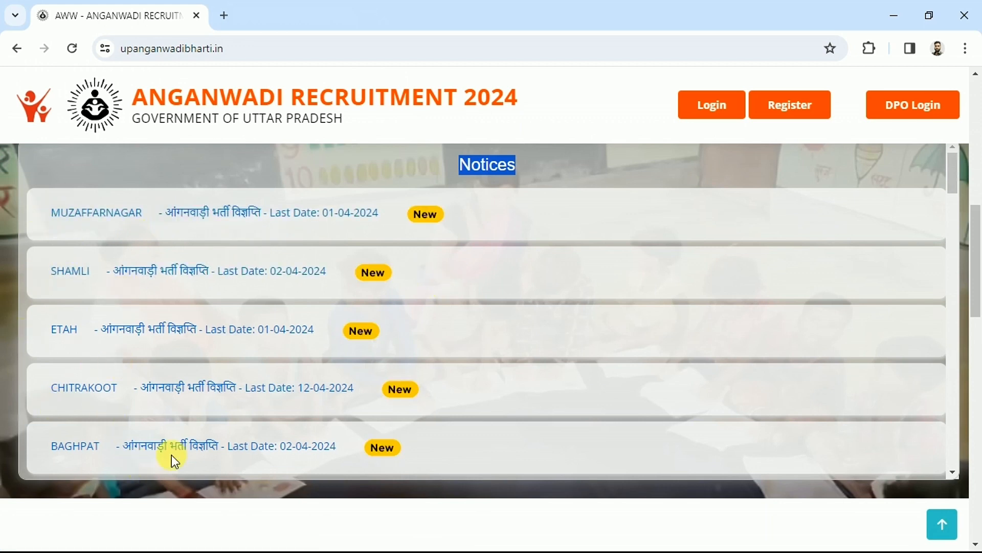
{"action": "left_click_drag", "start_coordinate": [951, 171], "coordinate": [972, 166]}
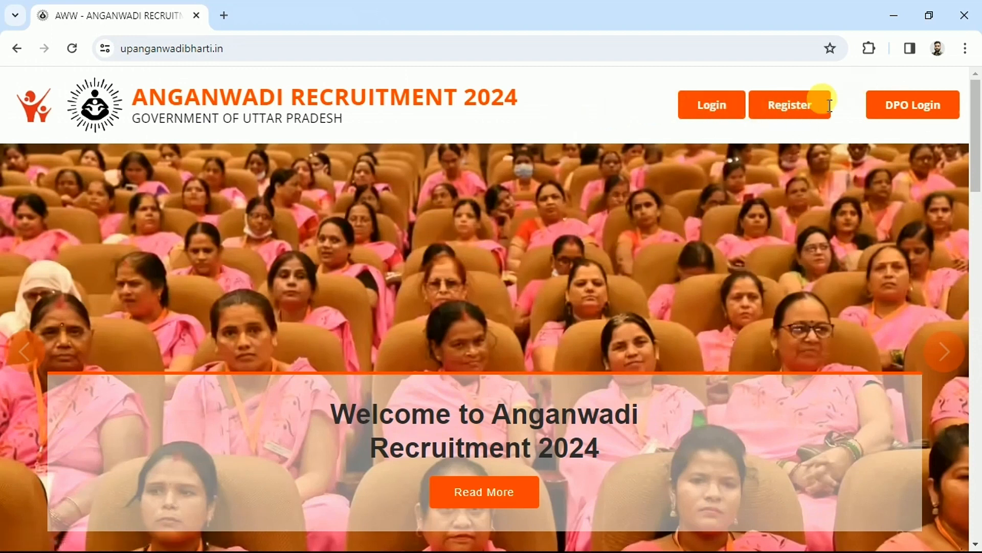
- Open the applicant registration form and go through its applicant's name and father's name fields
{"action": "left_click", "coordinate": [788, 115]}
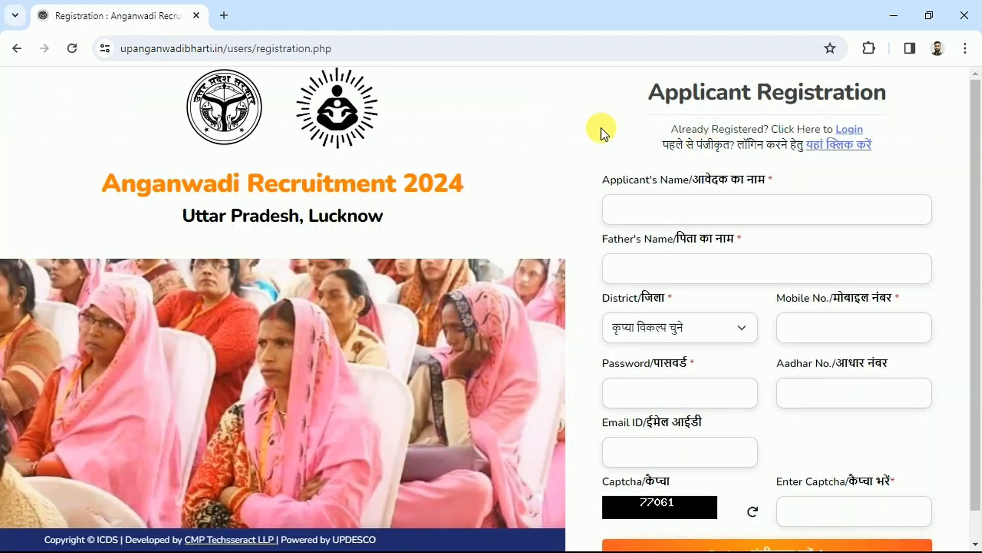
{"action": "left_click_drag", "start_coordinate": [665, 92], "coordinate": [896, 482]}
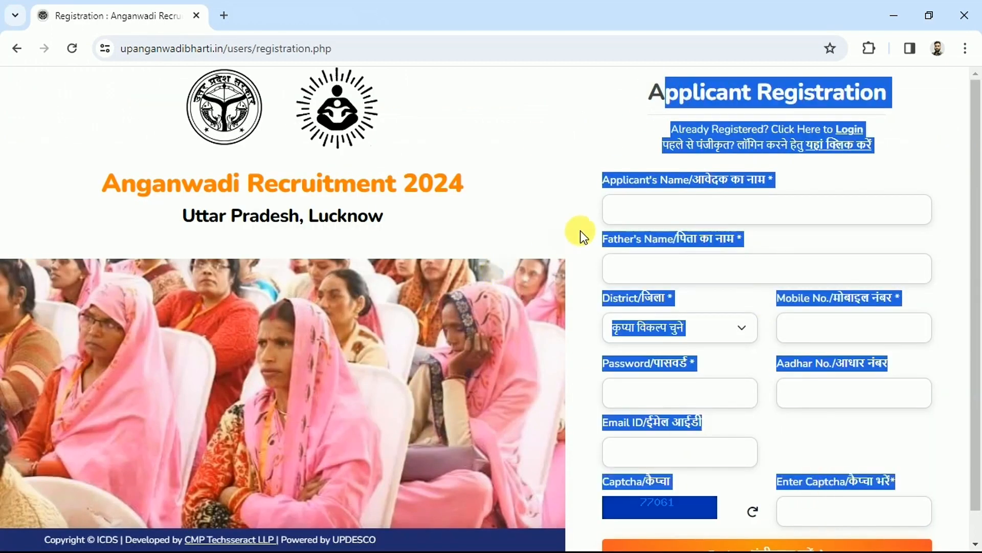
{"action": "left_click", "coordinate": [578, 217]}
{"action": "left_click_drag", "start_coordinate": [647, 179], "coordinate": [769, 182]}
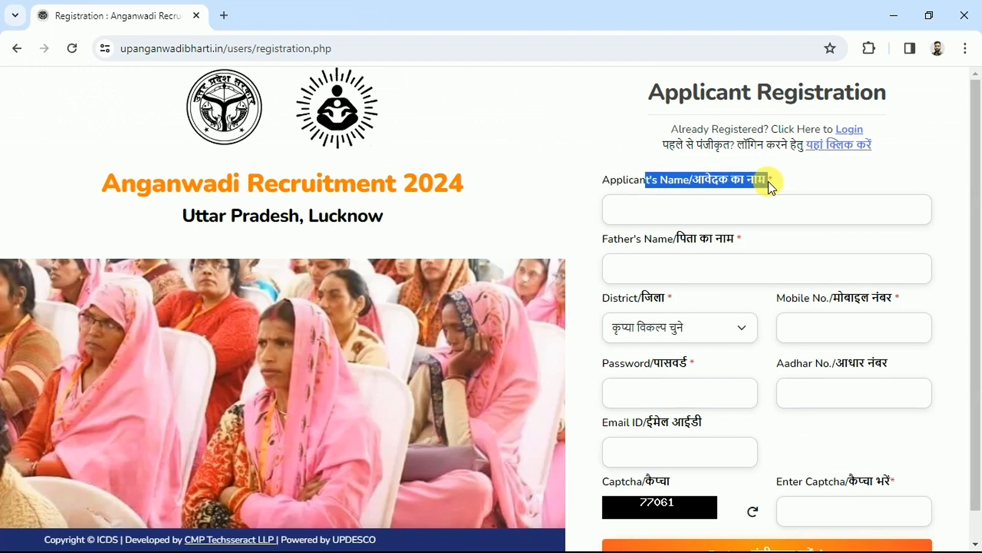
{"action": "left_click", "coordinate": [665, 210]}
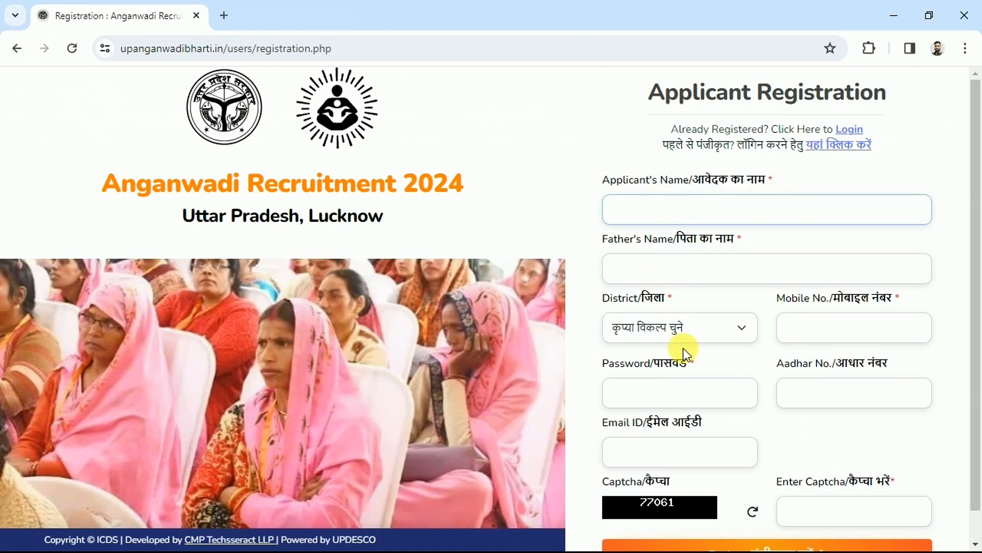
{"action": "left_click_drag", "start_coordinate": [609, 179], "coordinate": [692, 199]}
{"action": "left_click", "coordinate": [688, 200]}
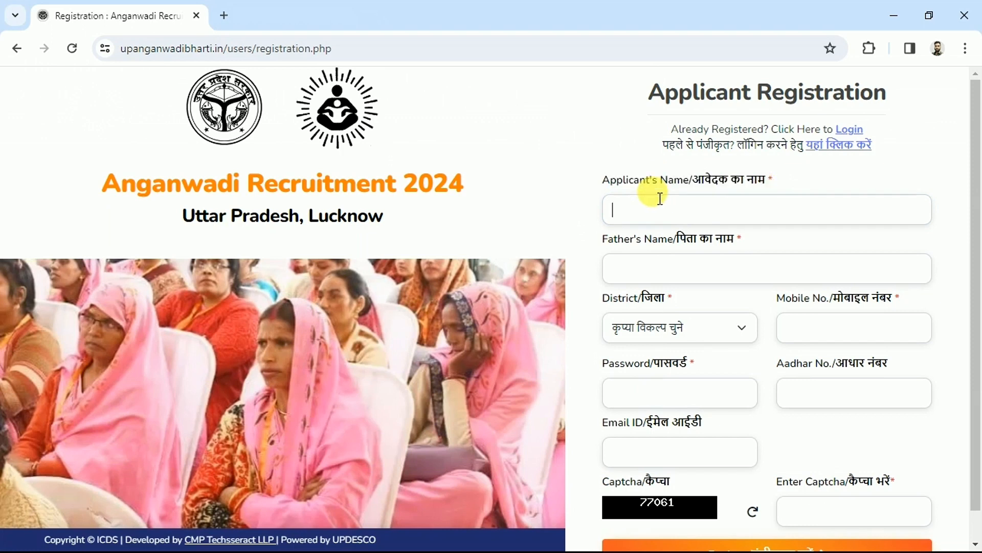
{"action": "left_click", "coordinate": [709, 270]}
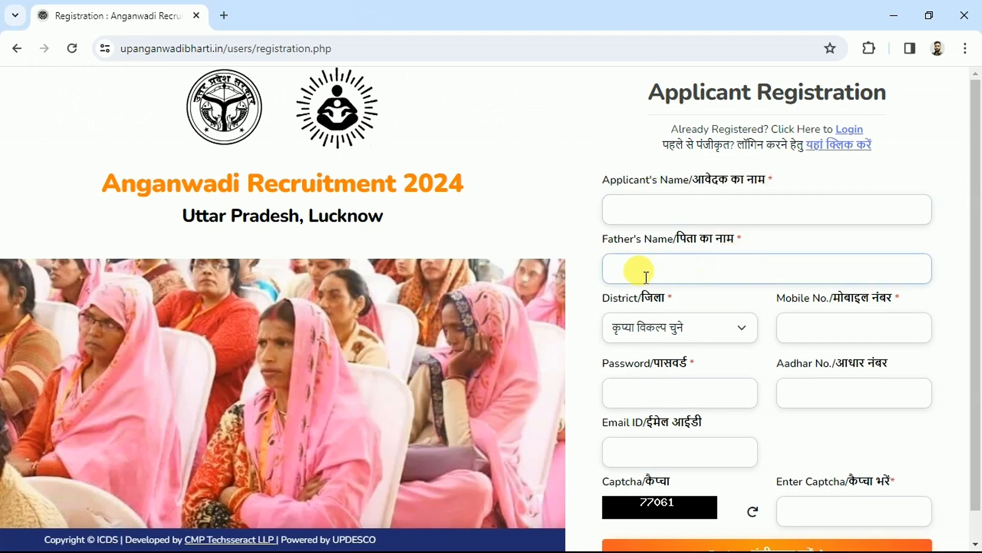
- Browse the district list in the registration form and choose Pratapgarh
{"action": "left_click", "coordinate": [665, 332]}
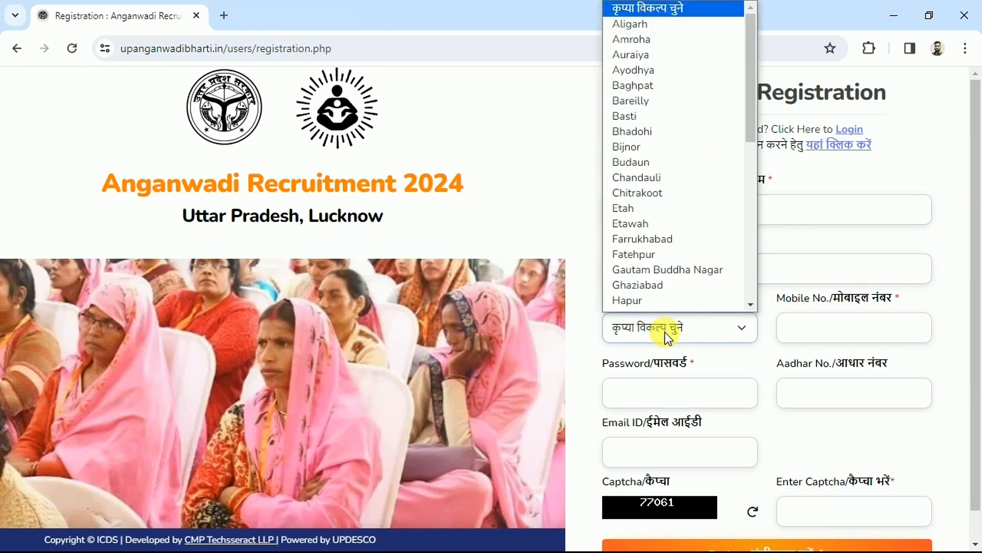
{"action": "scroll", "coordinate": [720, 229], "scroll_direction": "down", "scroll_amount": 10}
{"action": "left_click_drag", "start_coordinate": [748, 249], "coordinate": [754, 69]}
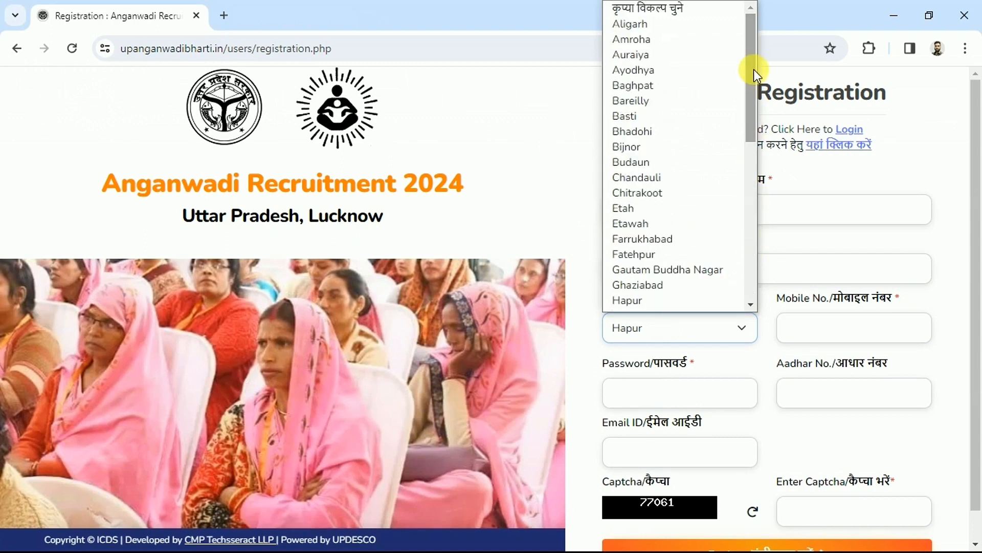
{"action": "left_click_drag", "start_coordinate": [754, 69], "coordinate": [750, 234]}
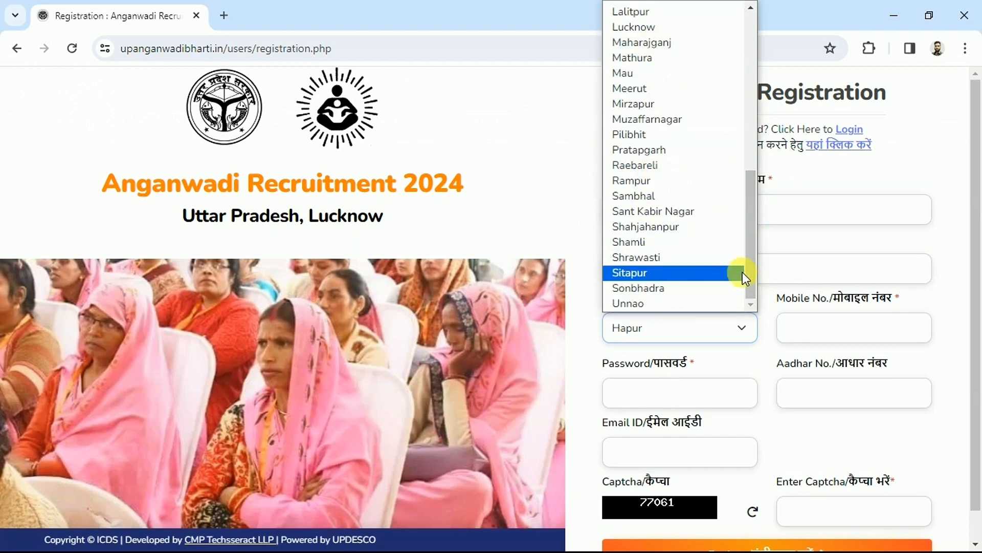
{"action": "left_click_drag", "start_coordinate": [754, 277], "coordinate": [752, 88]}
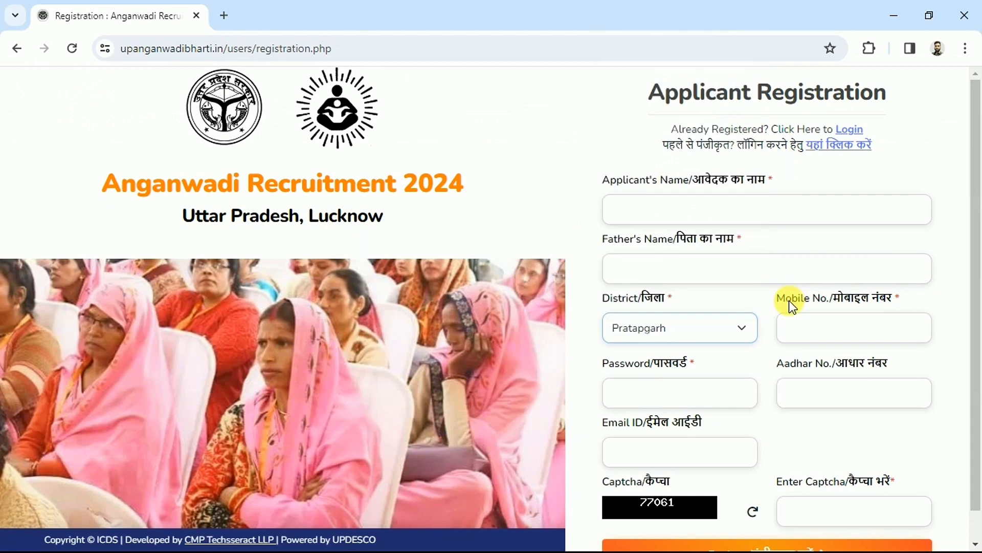
- Go through the registration form's mobile number, password, Aadhaar number and email fields
{"action": "left_click_drag", "start_coordinate": [791, 300], "coordinate": [819, 329]}
{"action": "left_click_drag", "start_coordinate": [613, 365], "coordinate": [693, 366]}
{"action": "left_click", "coordinate": [642, 385]}
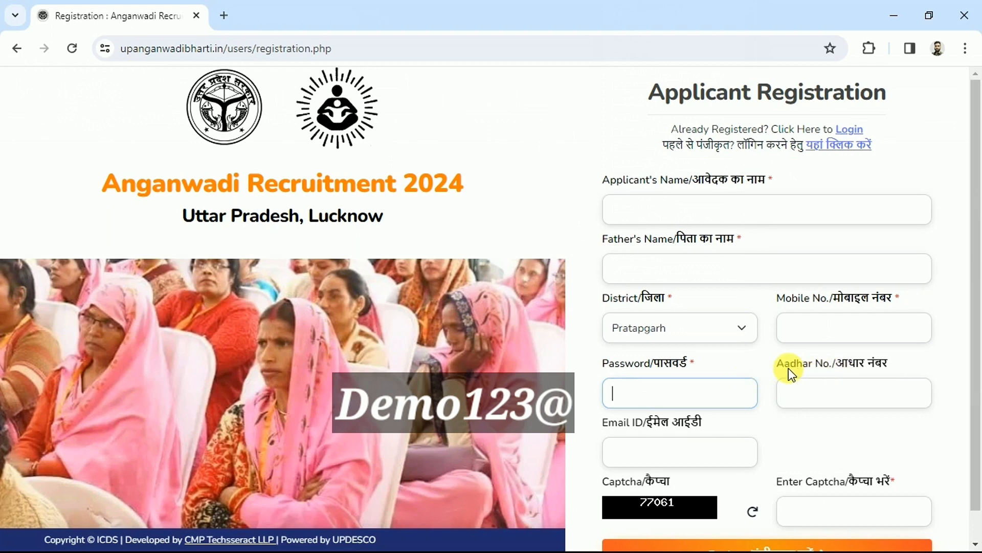
{"action": "left_click_drag", "start_coordinate": [792, 368], "coordinate": [885, 370]}
{"action": "left_click", "coordinate": [807, 386]}
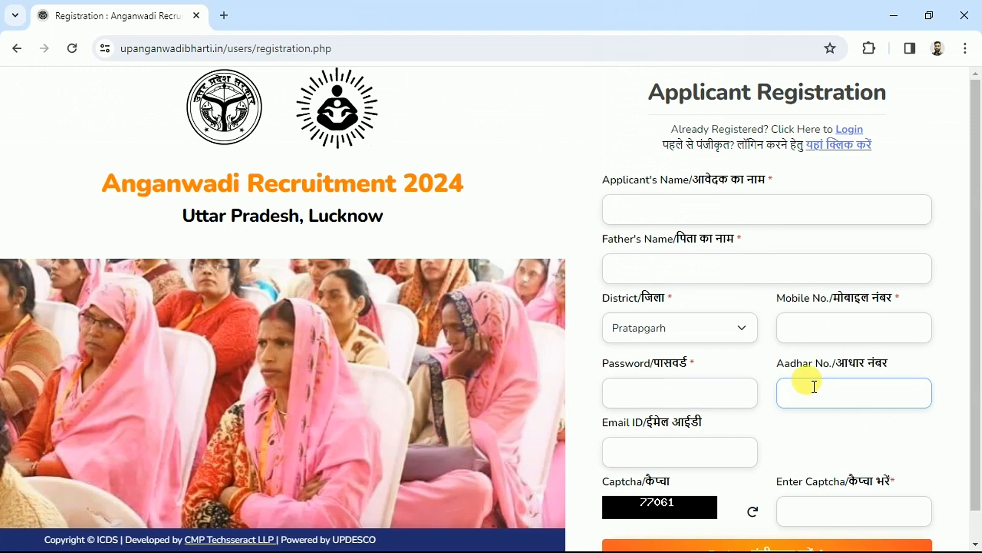
{"action": "left_click", "coordinate": [629, 450]}
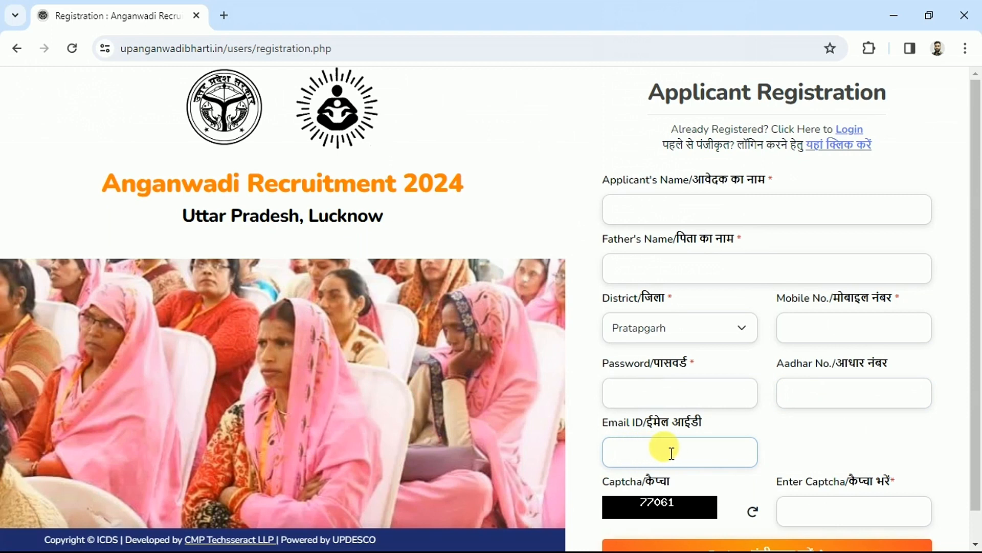
- Complete the captcha field, submit the applicant registration and dismiss the success message
{"action": "left_click", "coordinate": [836, 510]}
{"action": "scroll", "coordinate": [978, 368], "scroll_direction": "down", "scroll_amount": 1}
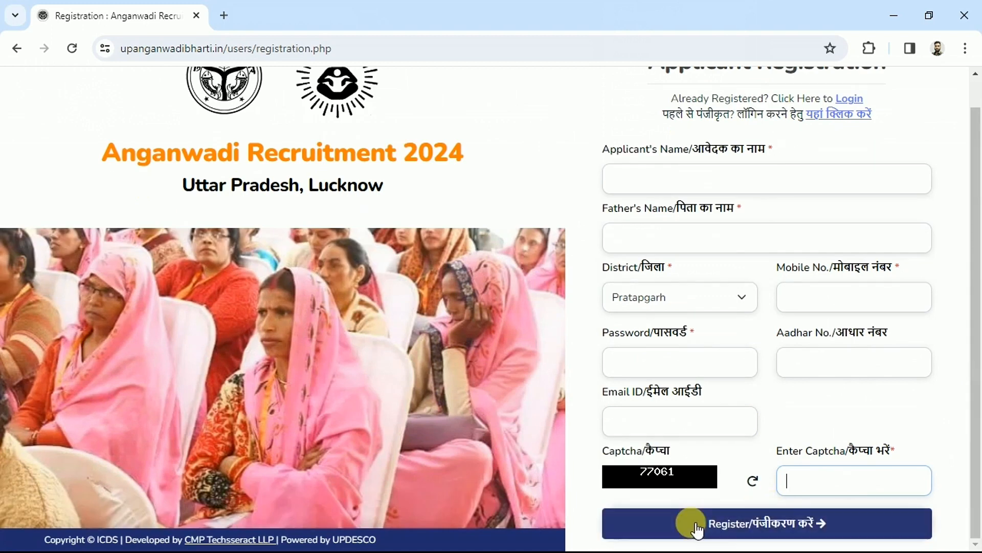
{"action": "left_click", "coordinate": [747, 528]}
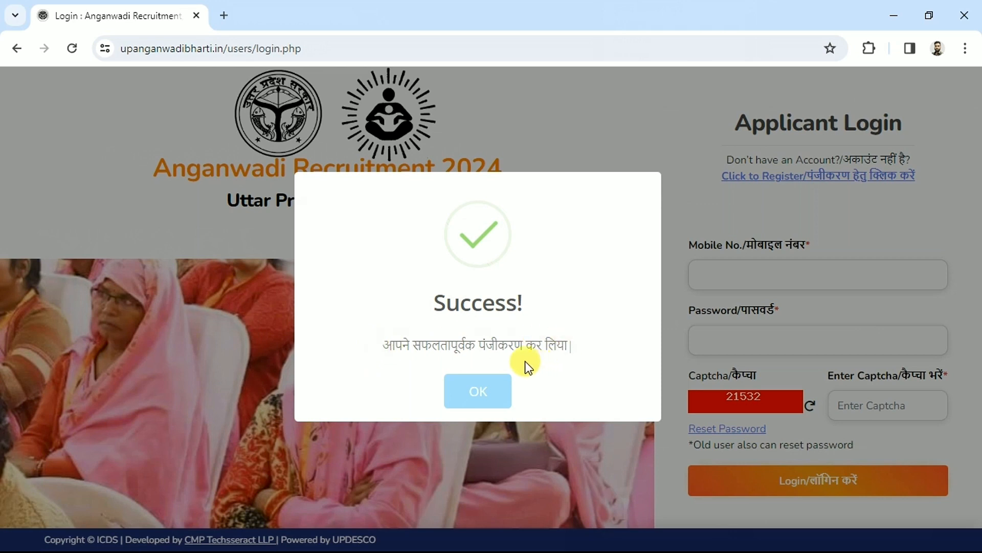
{"action": "left_click", "coordinate": [484, 382]}
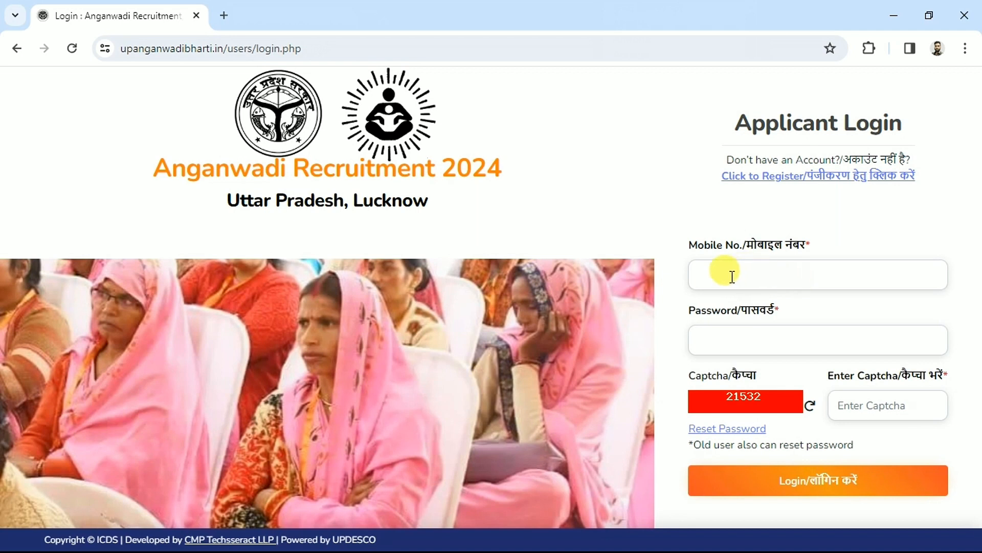
- Log in to the applicant account with the registered mobile number and the account password
{"action": "left_click", "coordinate": [766, 273]}
{"action": "left_click", "coordinate": [711, 339]}
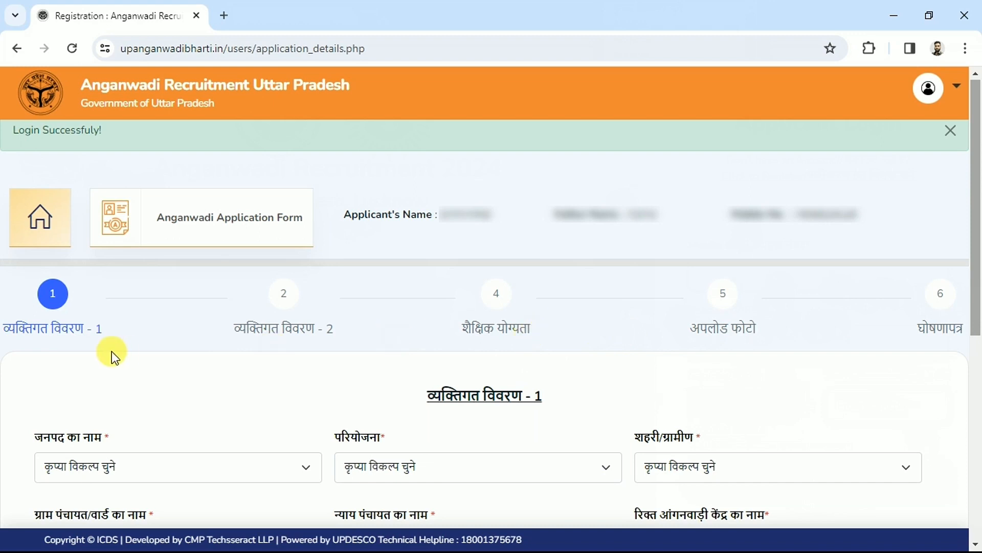
- Set the district (जनपद का नाम) to PRATAPGARH in the व्यक्तिगत विवरण - 1 section
{"action": "left_click_drag", "start_coordinate": [11, 328], "coordinate": [112, 335]}
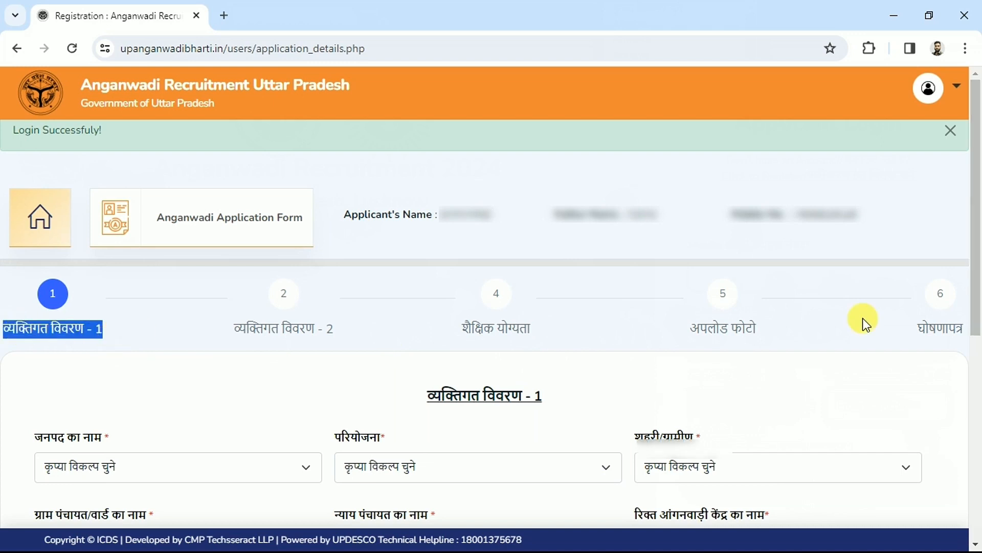
{"action": "scroll", "coordinate": [977, 321], "scroll_direction": "down", "scroll_amount": 4}
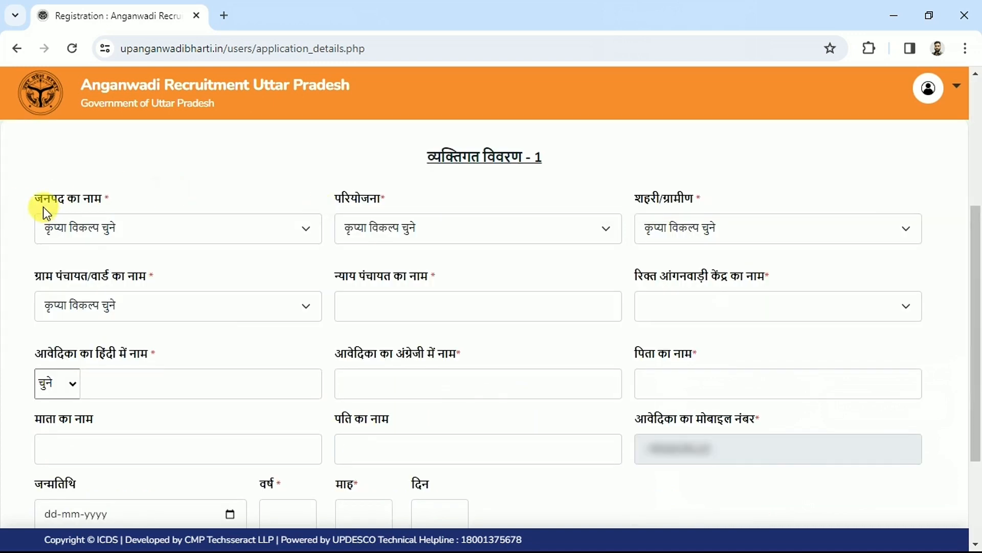
{"action": "left_click_drag", "start_coordinate": [43, 202], "coordinate": [130, 217]}
{"action": "left_click", "coordinate": [91, 240]}
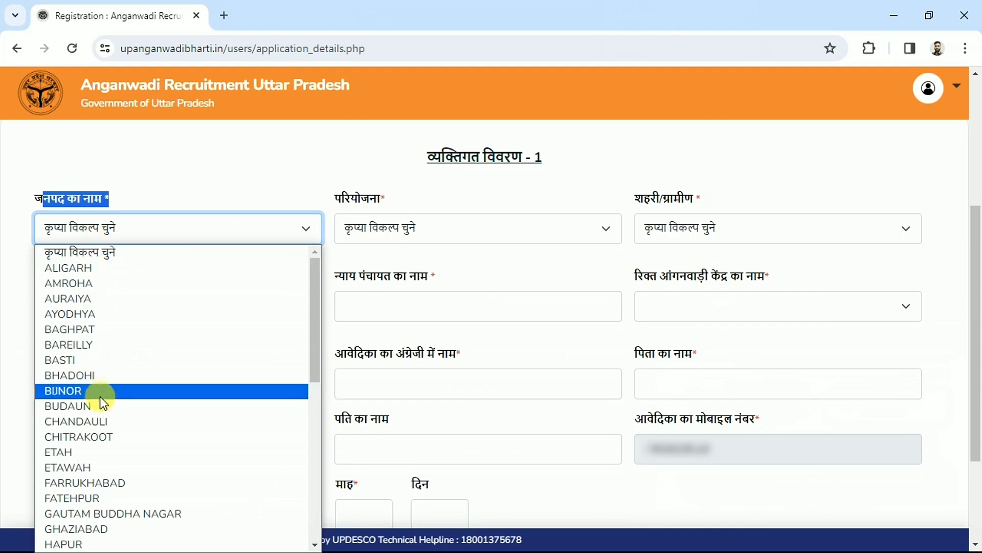
{"action": "type", "text": "pr"}
{"action": "key", "text": "Return"}
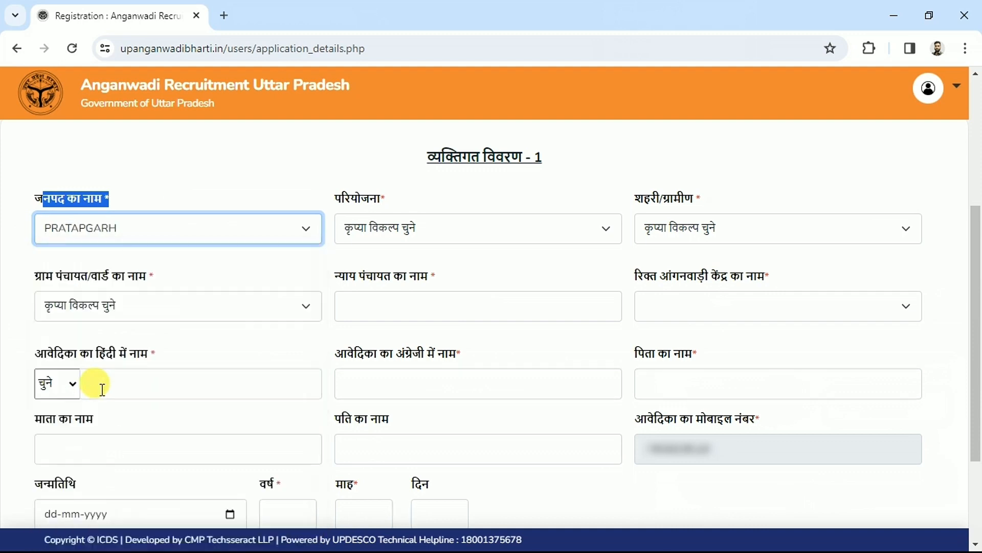
- View the available options of the project field (परियोजना) and close the list without choosing one
{"action": "left_click", "coordinate": [336, 276]}
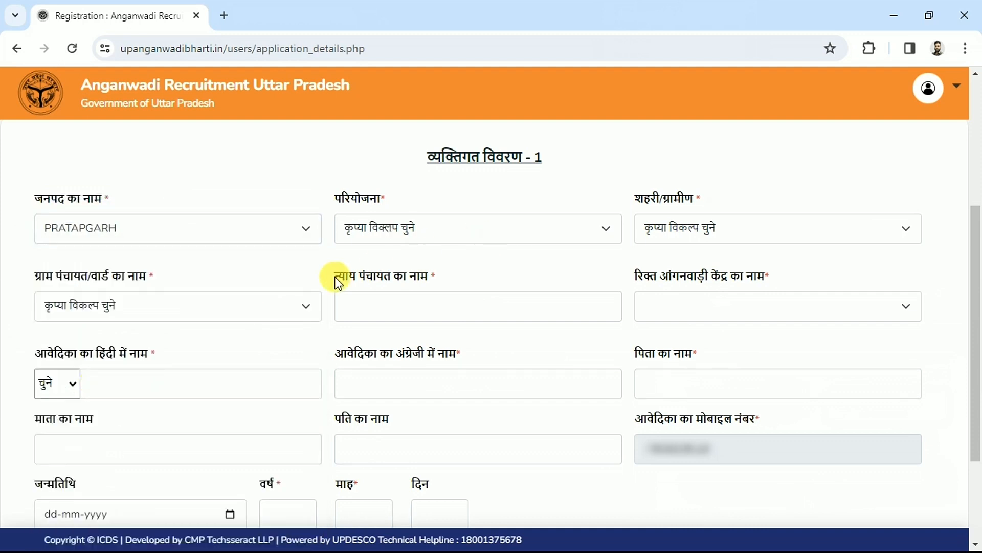
{"action": "left_click", "coordinate": [383, 232]}
{"action": "double_click", "coordinate": [403, 197]}
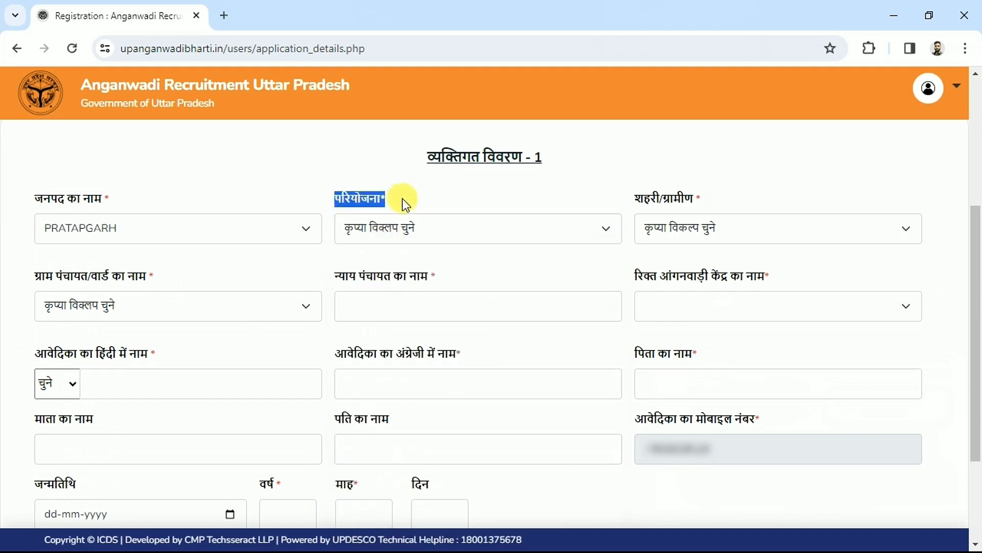
{"action": "left_click", "coordinate": [386, 229]}
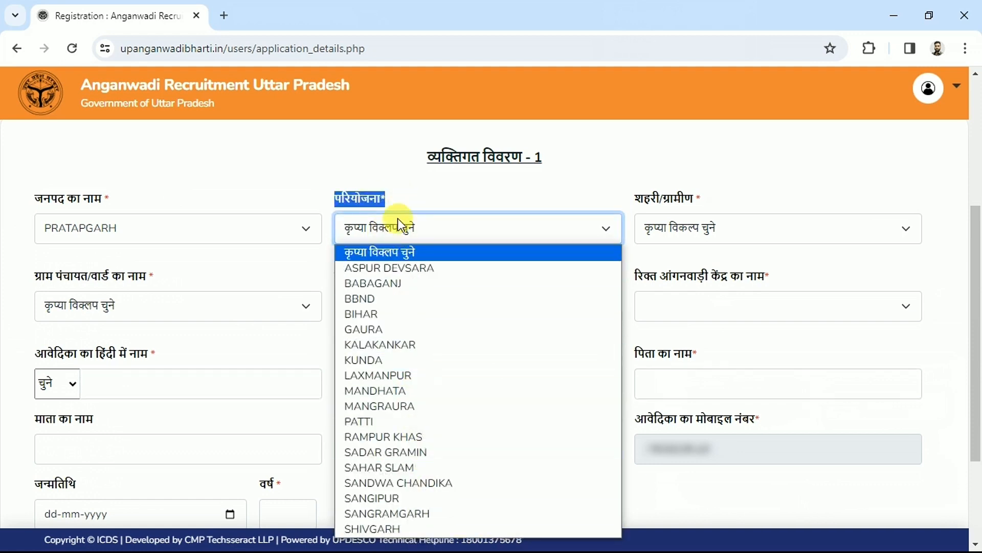
{"action": "left_click", "coordinate": [307, 265]}
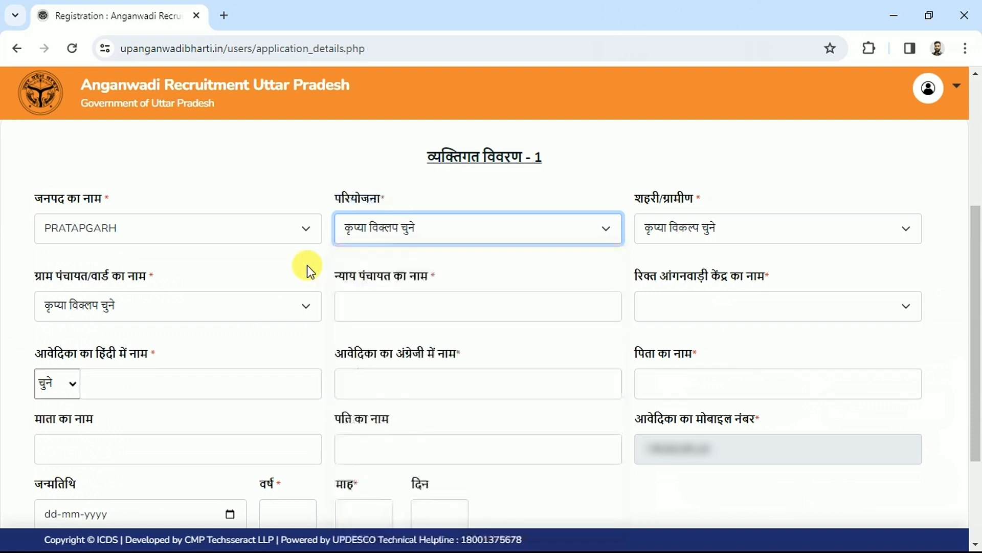
- Set the urban/rural field (शहरी/ग्रामीण) to ग्रामीण
{"action": "left_click_drag", "start_coordinate": [648, 197], "coordinate": [698, 221]}
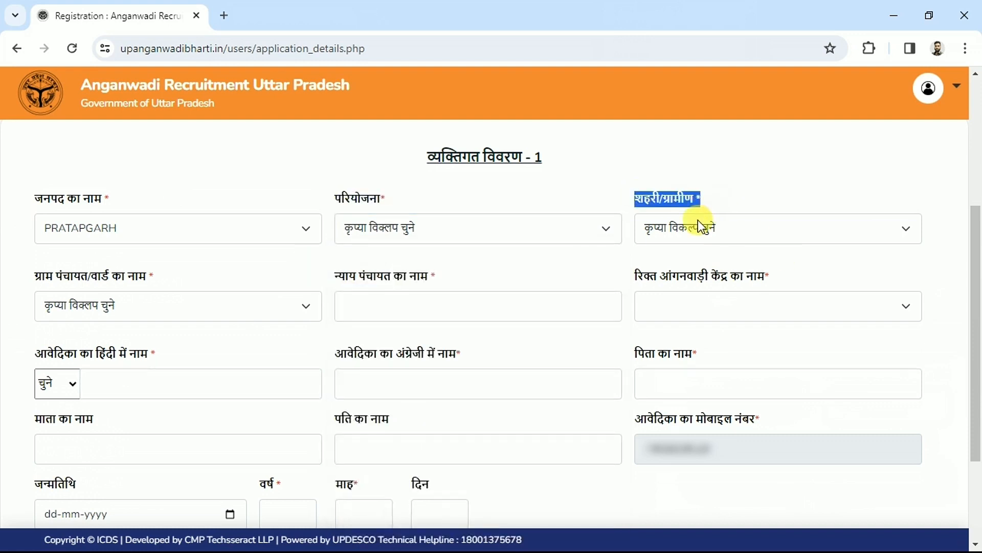
{"action": "left_click", "coordinate": [698, 225]}
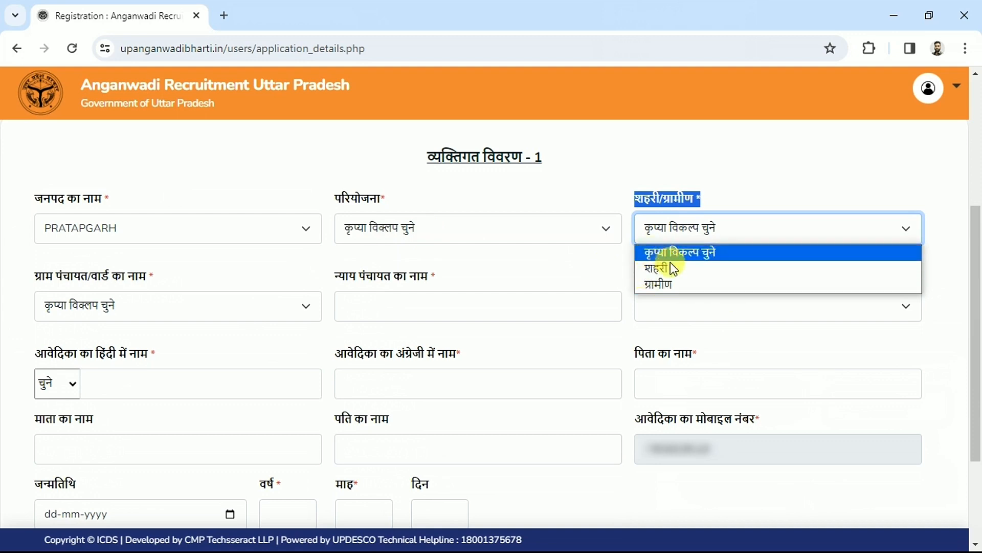
{"action": "left_click", "coordinate": [664, 282]}
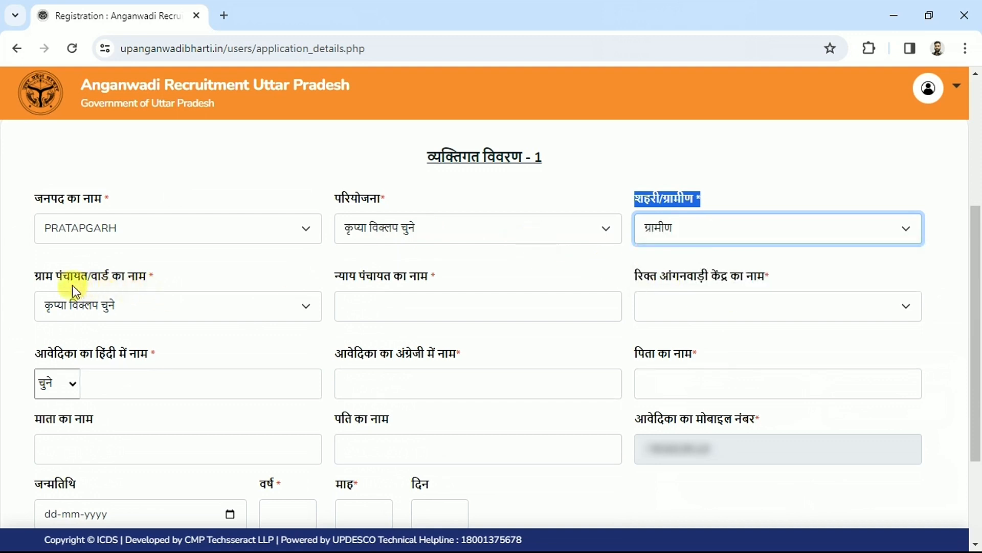
- Choose the applicant's village panchayat in the ग्राम पंचायत/वार्ड का नाम field
{"action": "left_click_drag", "start_coordinate": [32, 281], "coordinate": [178, 288]}
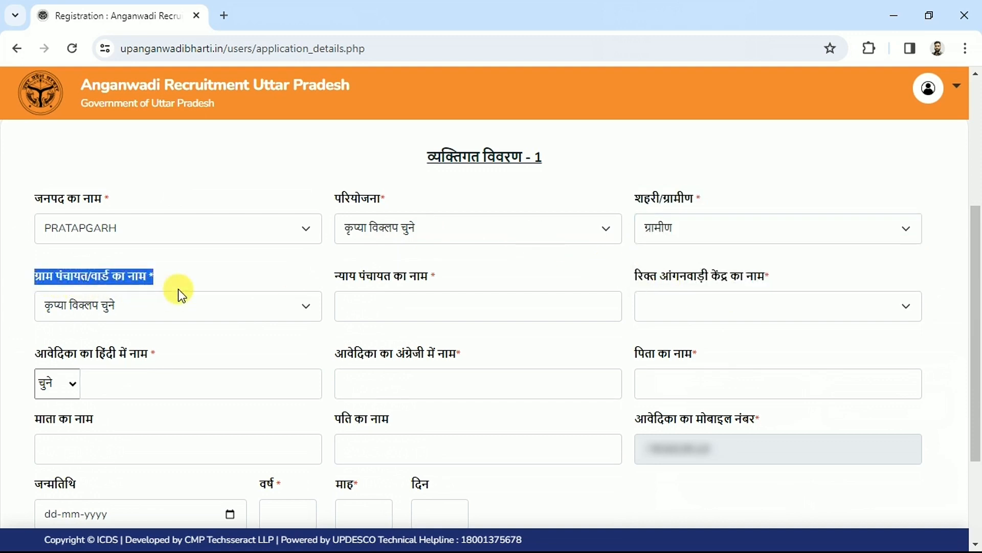
{"action": "left_click", "coordinate": [97, 314]}
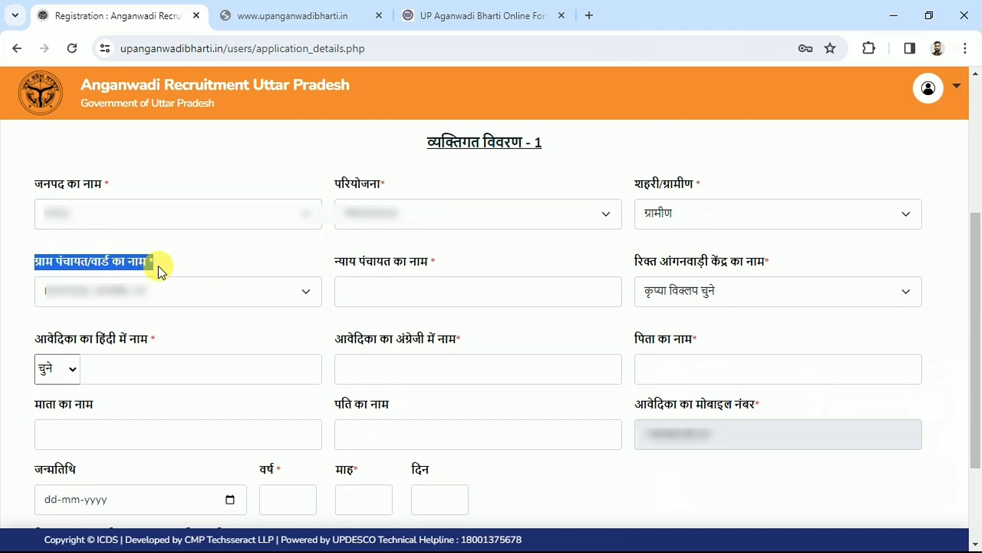
- Examine the न्याय पंचायत का नाम field and the options of the शहरी/ग्रामीण field without changing either
{"action": "double_click", "coordinate": [335, 262]}
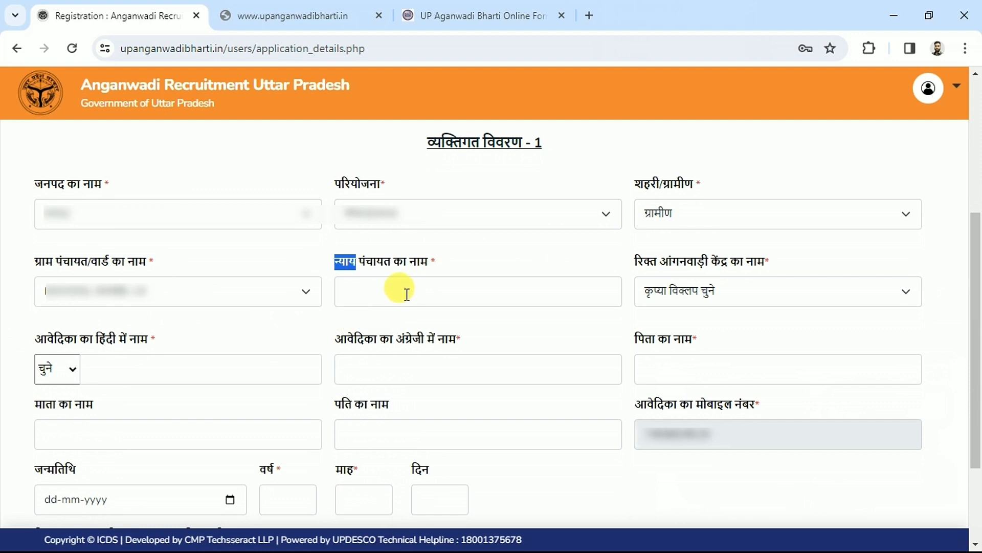
{"action": "left_click", "coordinate": [413, 266]}
{"action": "left_click", "coordinate": [678, 263]}
{"action": "left_click_drag", "start_coordinate": [336, 265], "coordinate": [431, 266]}
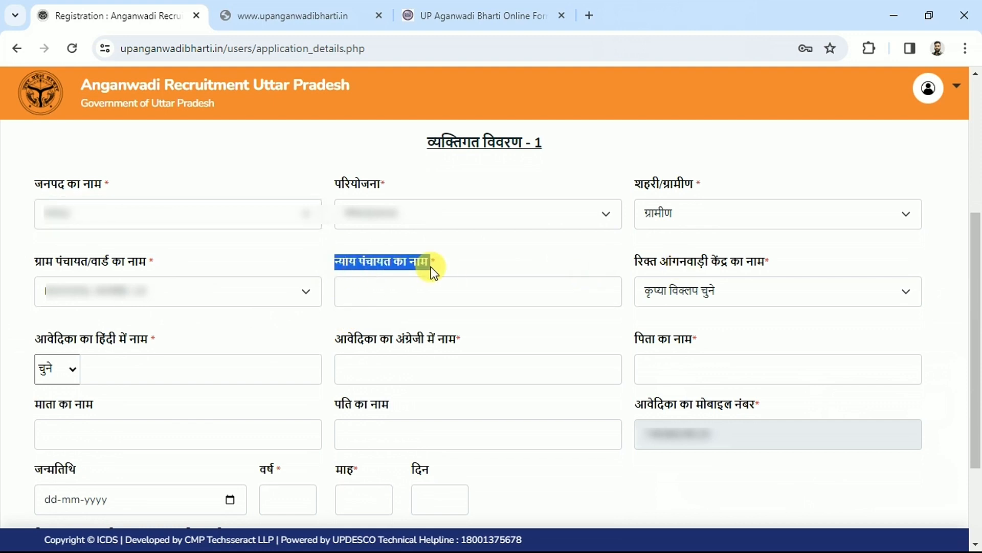
{"action": "left_click_drag", "start_coordinate": [640, 185], "coordinate": [686, 185]}
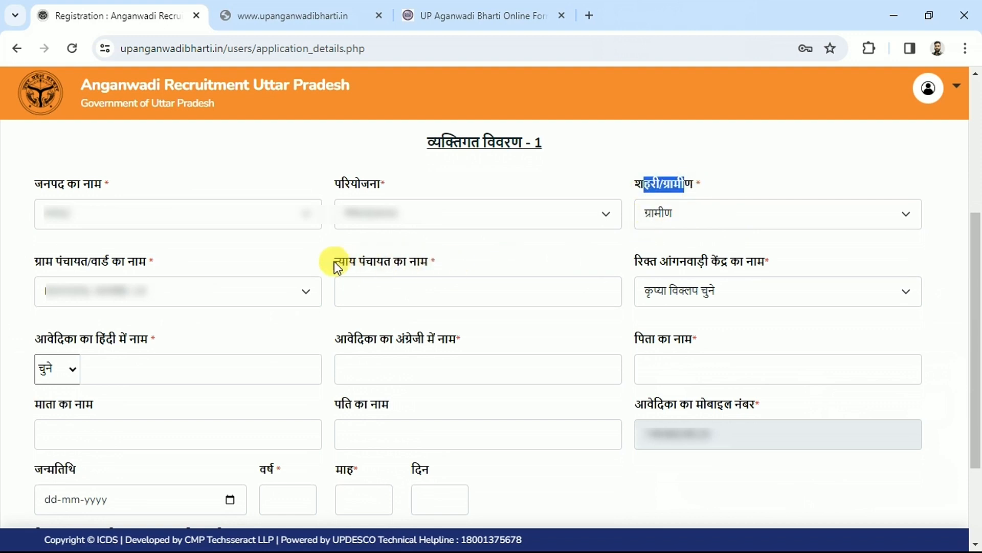
{"action": "left_click_drag", "start_coordinate": [335, 265], "coordinate": [430, 264]}
{"action": "left_click", "coordinate": [671, 214]}
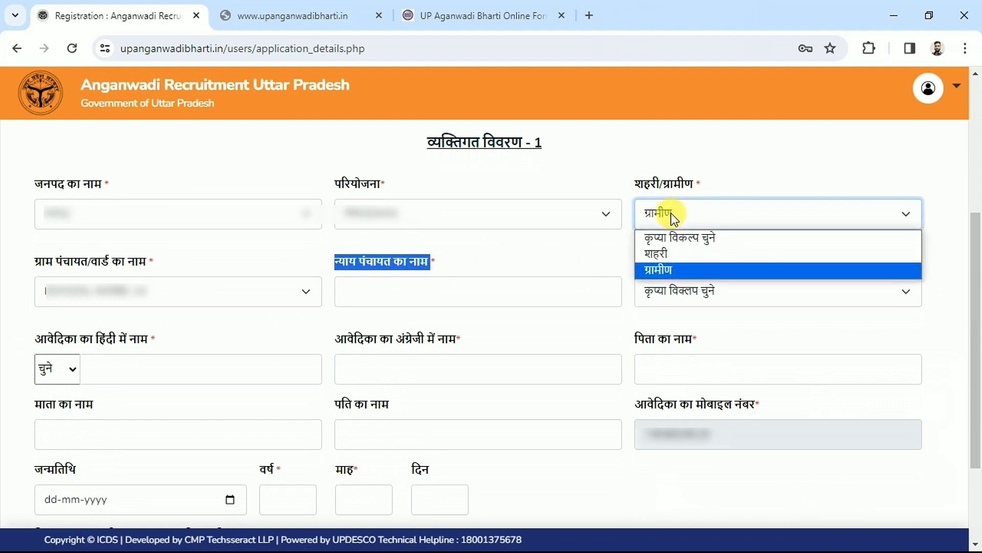
{"action": "left_click", "coordinate": [333, 265]}
{"action": "left_click", "coordinate": [333, 266]}
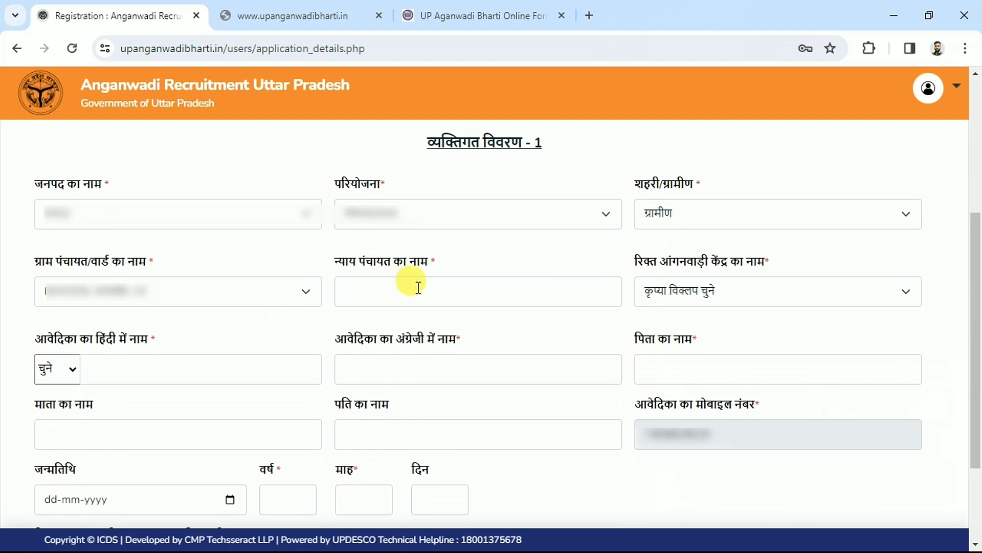
- Set the vacant Anganwadi centre (रिक्त आंगनवाड़ी केंद्र का नाम) to BAKVAL 1
{"action": "left_click_drag", "start_coordinate": [634, 260], "coordinate": [768, 266]}
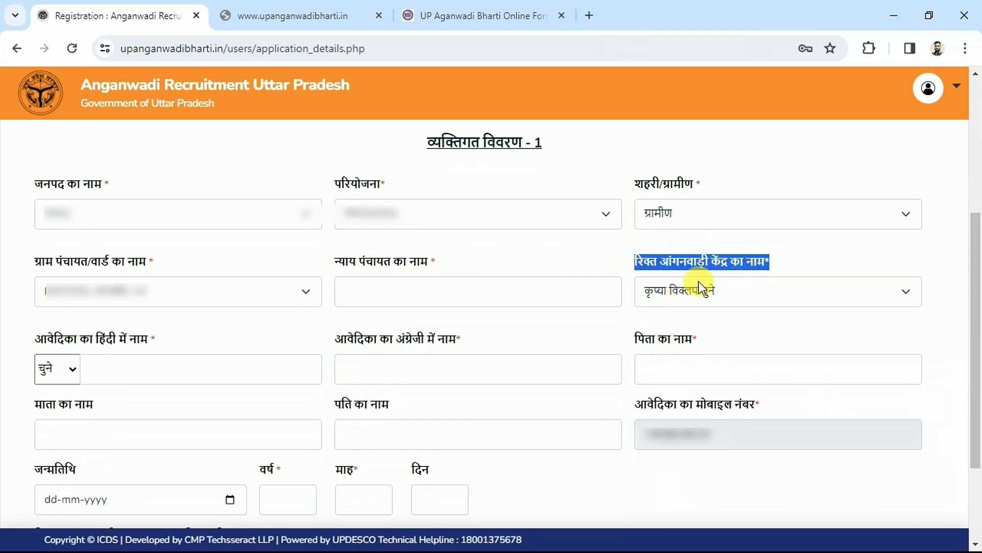
{"action": "left_click_drag", "start_coordinate": [34, 265], "coordinate": [144, 261]}
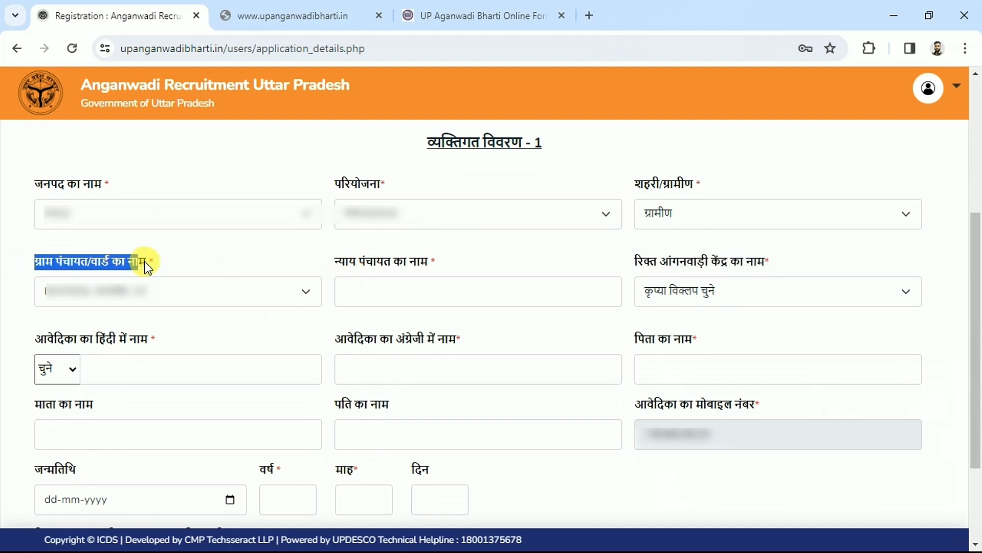
{"action": "left_click", "coordinate": [721, 297]}
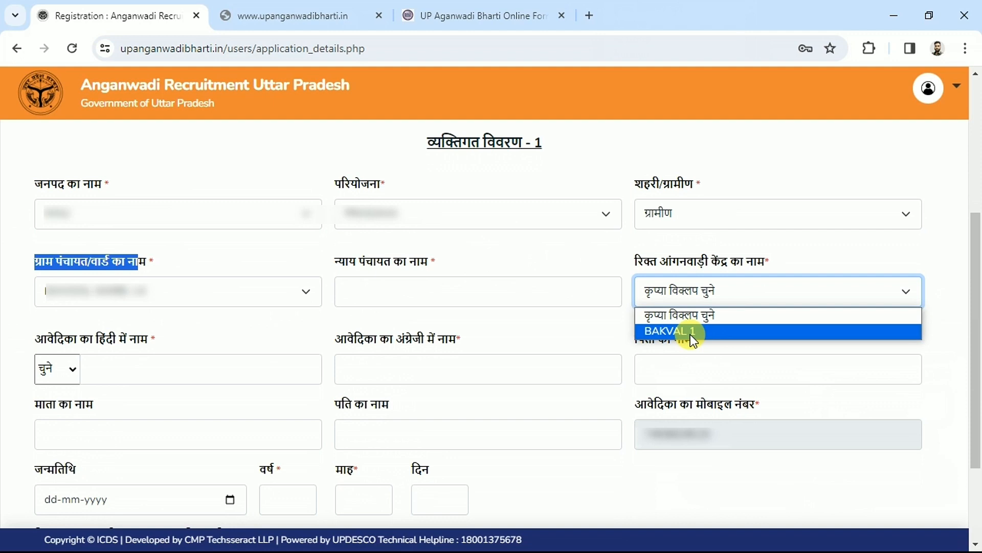
{"action": "left_click", "coordinate": [690, 333]}
- Set the title in the applicant's Hindi name field (आवेदिका का हिंदी में नाम) to श्रीमती
{"action": "left_click_drag", "start_coordinate": [36, 339], "coordinate": [177, 339]}
{"action": "left_click", "coordinate": [138, 371]}
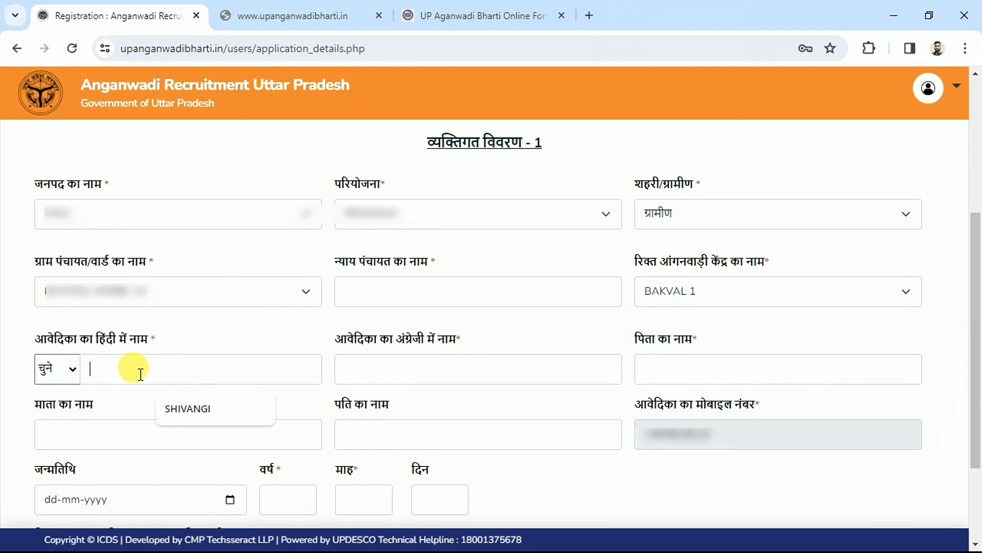
{"action": "left_click", "coordinate": [48, 376]}
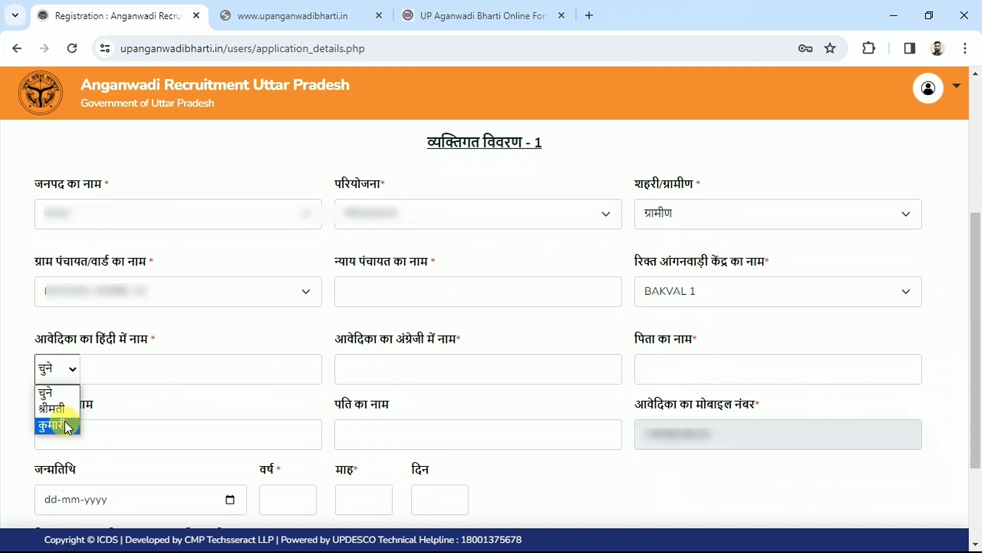
{"action": "left_click", "coordinate": [53, 409]}
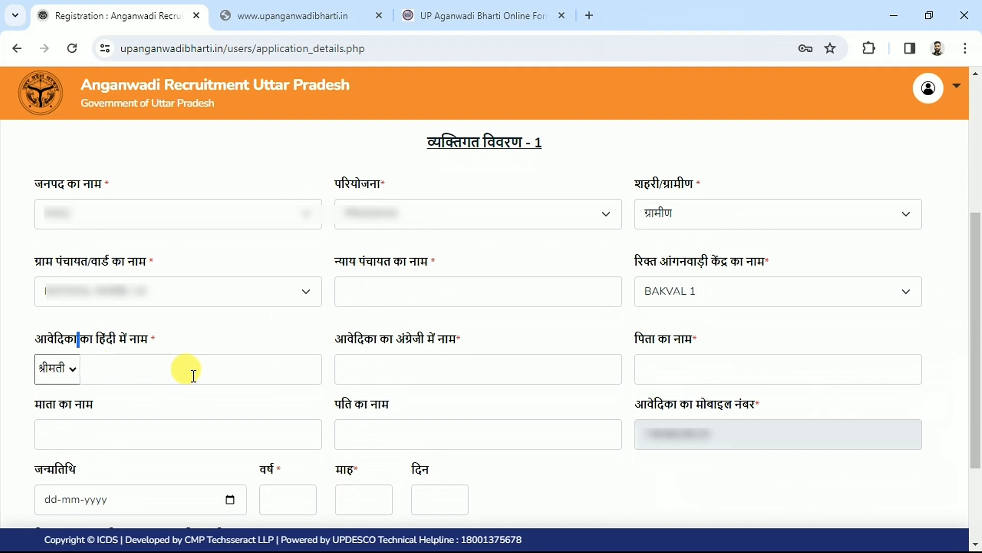
- Fill in the न्याय पंचायत name, the applicant's Hindi and English names, and the names of her father, mother and husband
{"action": "left_click_drag", "start_coordinate": [341, 339], "coordinate": [471, 337]}
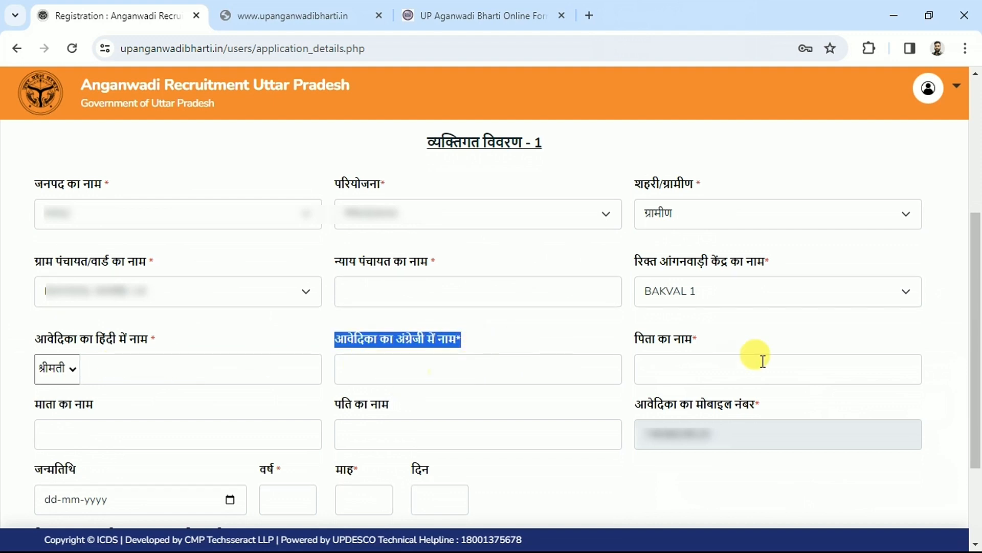
{"action": "left_click", "coordinate": [629, 340]}
{"action": "left_click_drag", "start_coordinate": [630, 340], "coordinate": [720, 339]}
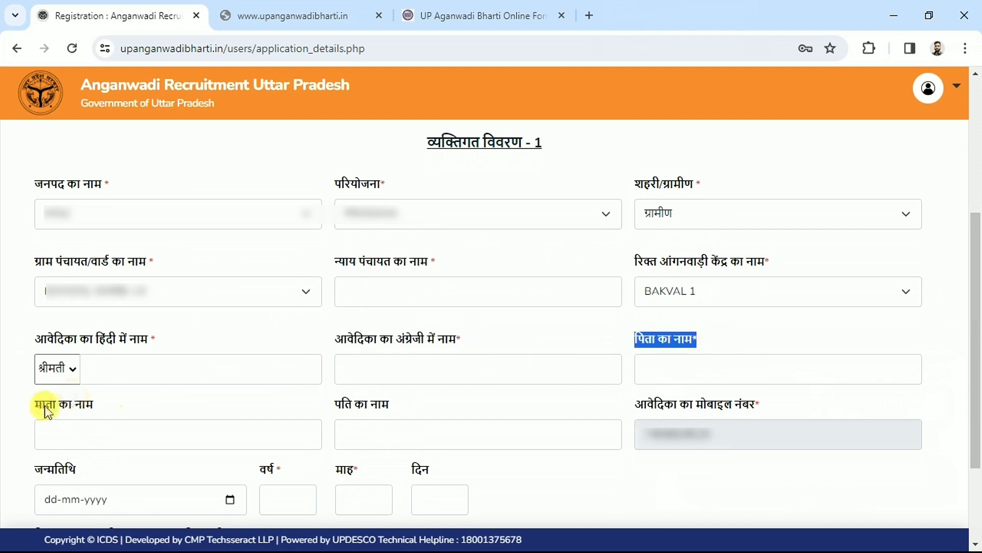
{"action": "left_click_drag", "start_coordinate": [37, 402], "coordinate": [115, 413]}
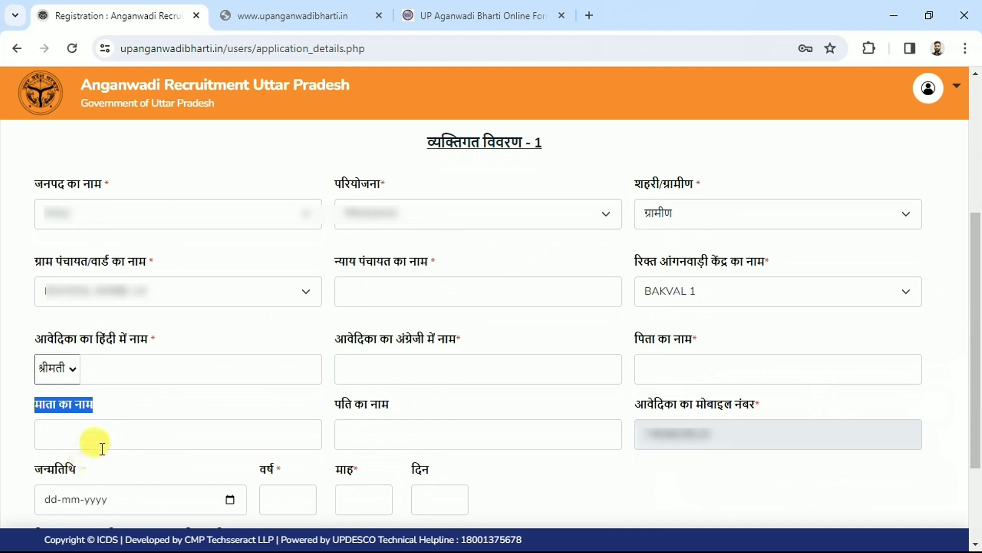
{"action": "left_click", "coordinate": [70, 436]}
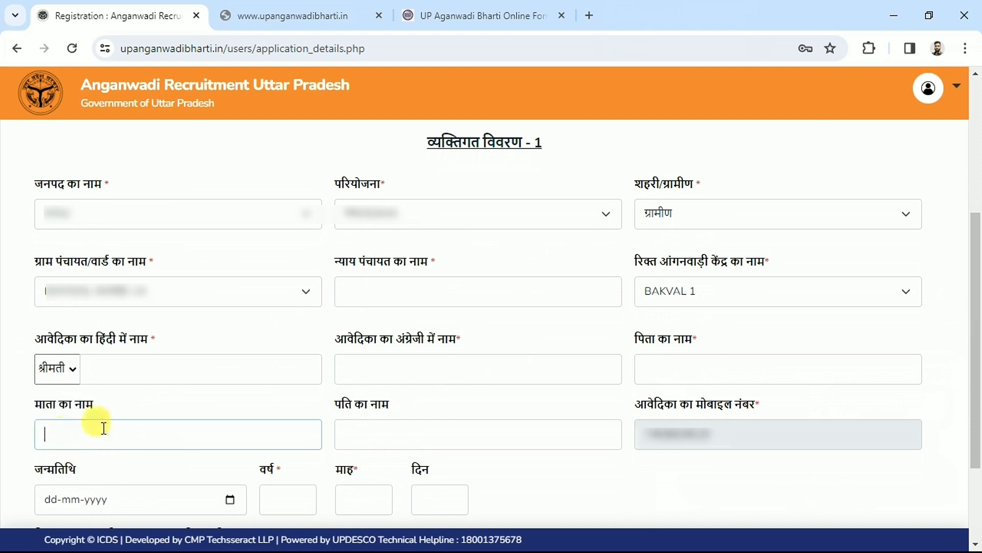
{"action": "left_click_drag", "start_coordinate": [382, 404], "coordinate": [392, 404]}
{"action": "left_click", "coordinate": [379, 436]}
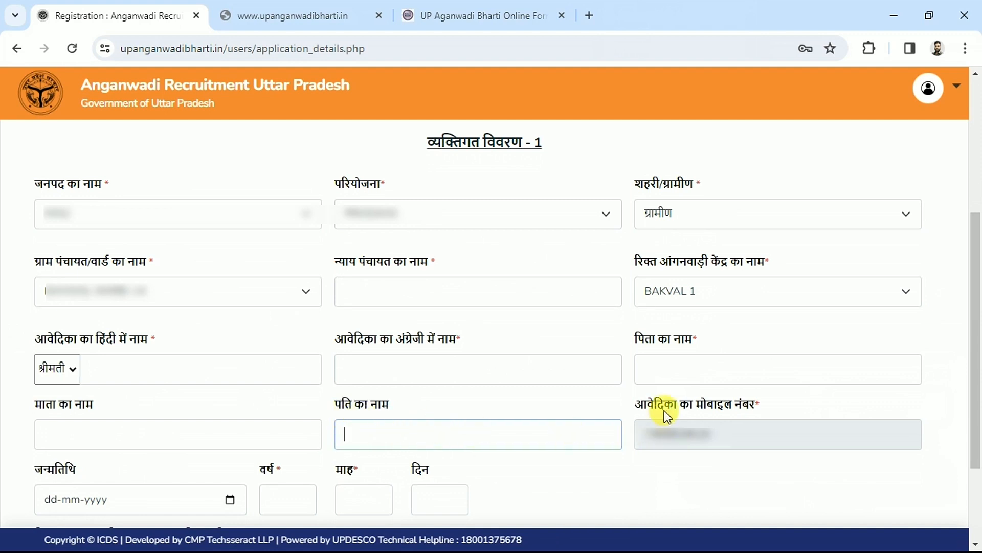
{"action": "left_click_drag", "start_coordinate": [634, 404], "coordinate": [759, 406]}
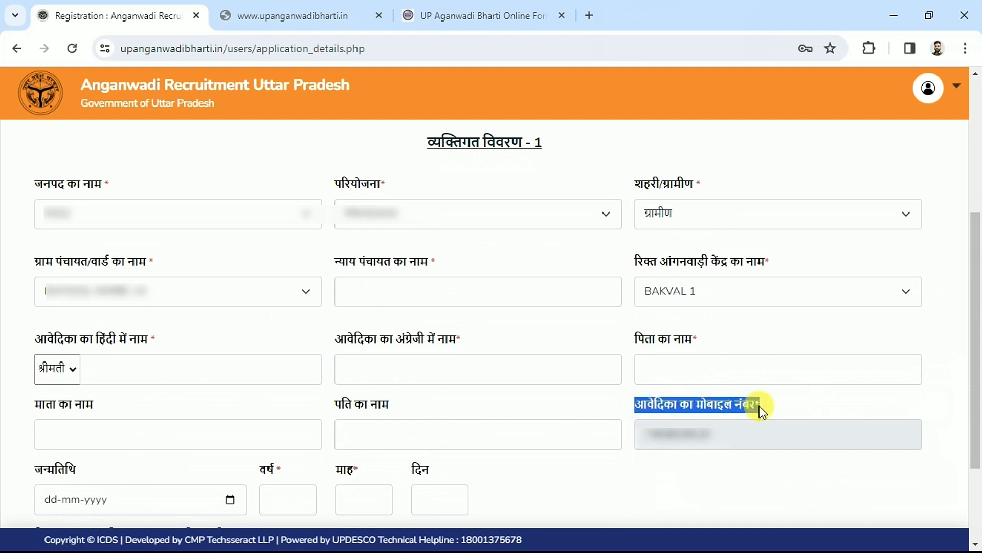
{"action": "left_click", "coordinate": [307, 459]}
- Enter the applicant's date of birth in the जन्मतिथि field using the calendar
{"action": "scroll", "coordinate": [297, 409], "scroll_direction": "down", "scroll_amount": 2}
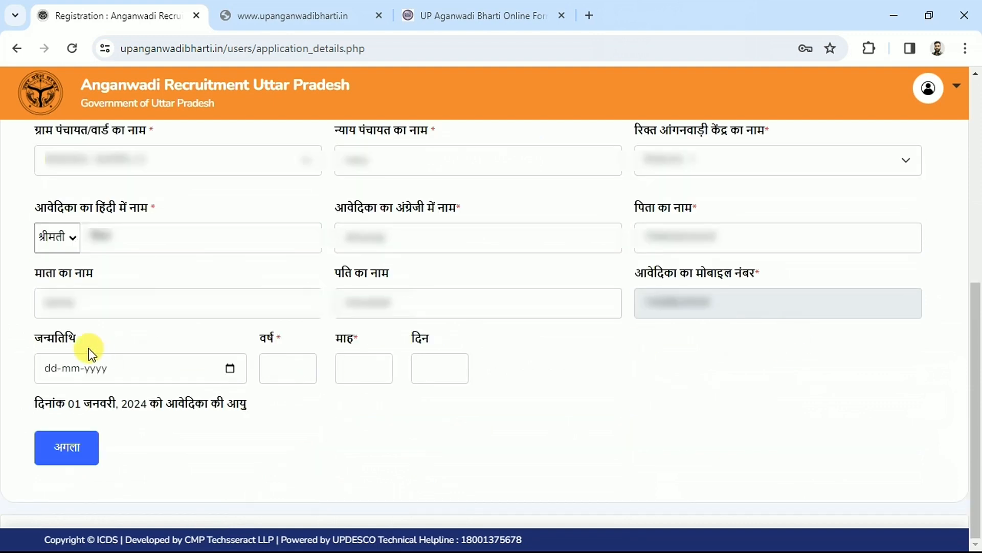
{"action": "left_click", "coordinate": [39, 368]}
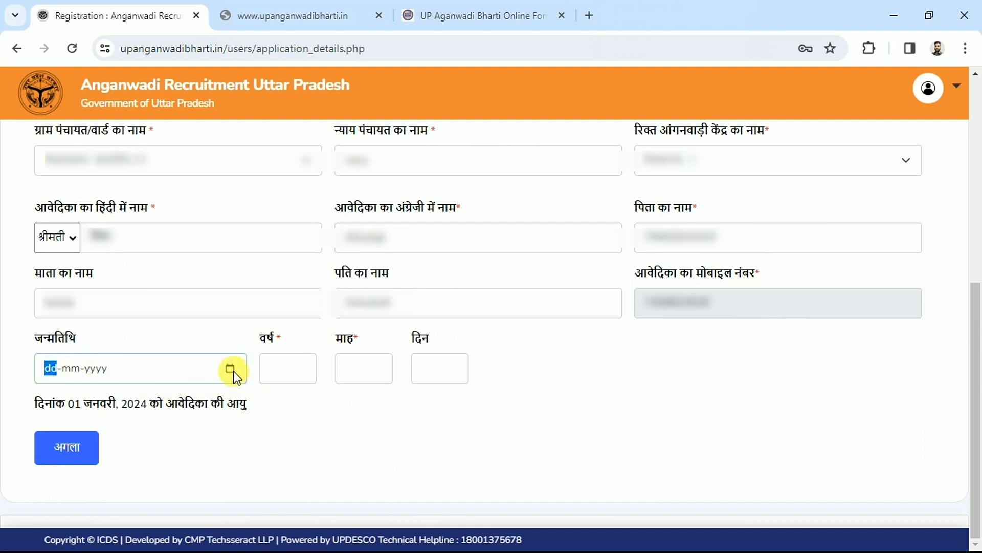
{"action": "left_click", "coordinate": [230, 368]}
{"action": "left_click", "coordinate": [71, 154]}
{"action": "left_click", "coordinate": [173, 402]}
{"action": "left_click", "coordinate": [48, 364]}
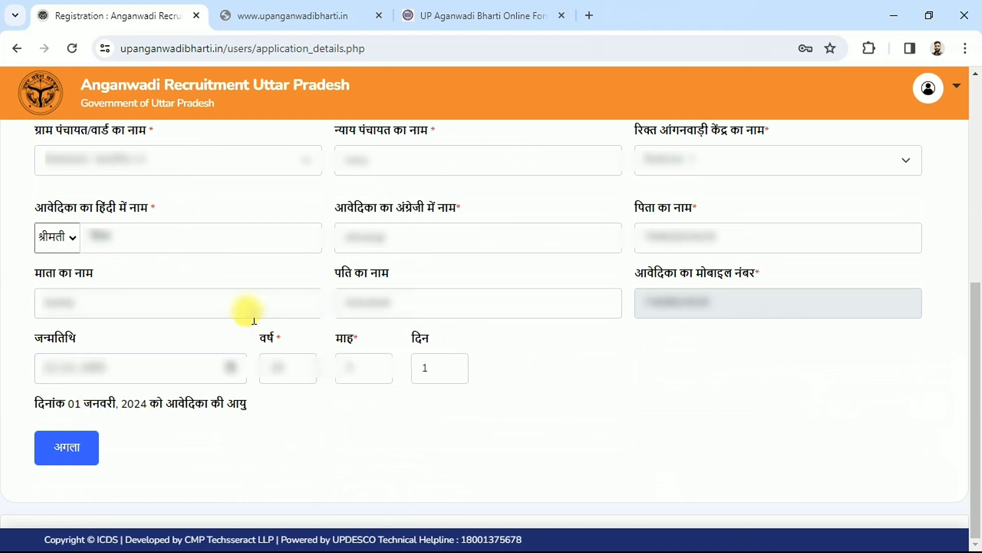
- Check the age fields, submit the व्यक्तिगत विवरण - 1 section and proceed to व्यक्तिगत विवरण - 2
{"action": "left_click_drag", "start_coordinate": [255, 336], "coordinate": [281, 339]}
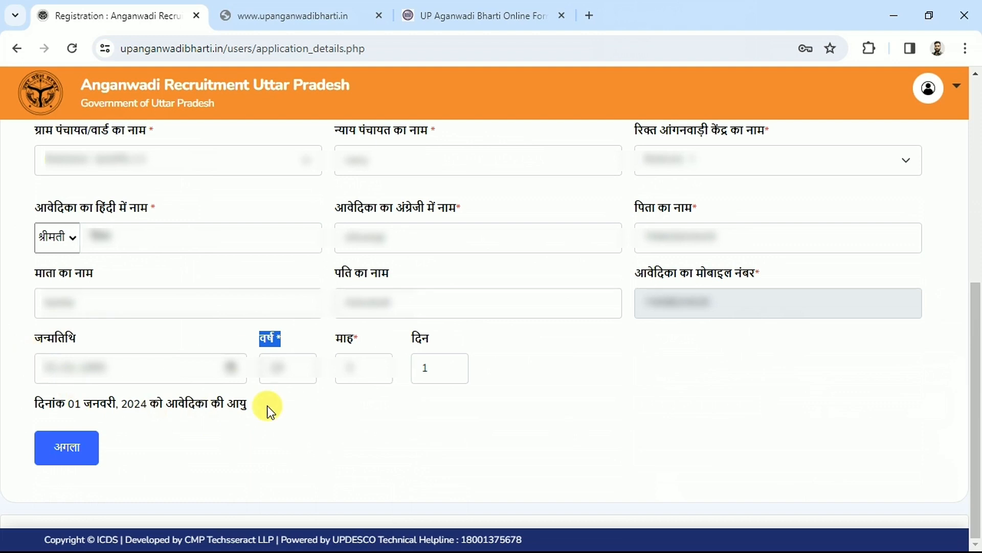
{"action": "left_click", "coordinate": [64, 450]}
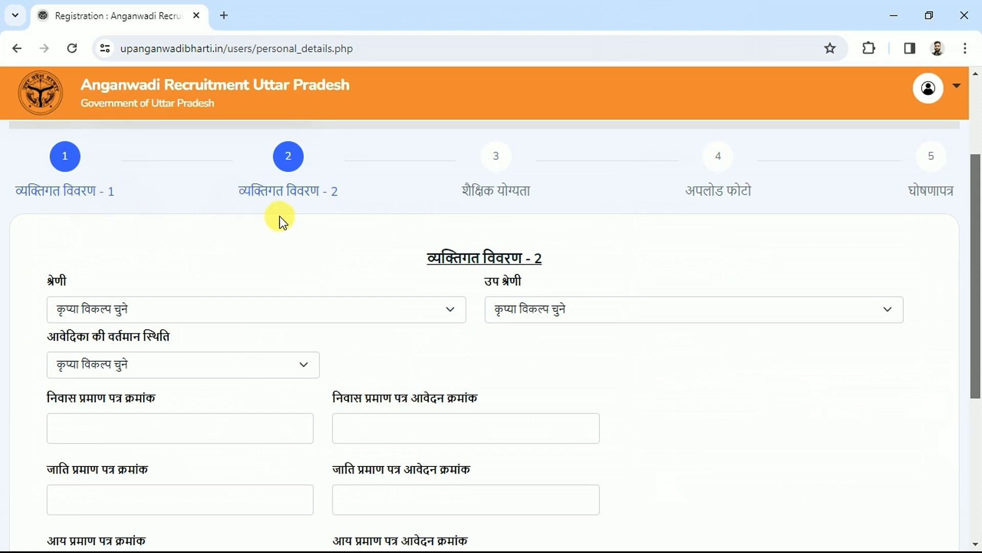
{"action": "left_click_drag", "start_coordinate": [245, 198], "coordinate": [371, 185]}
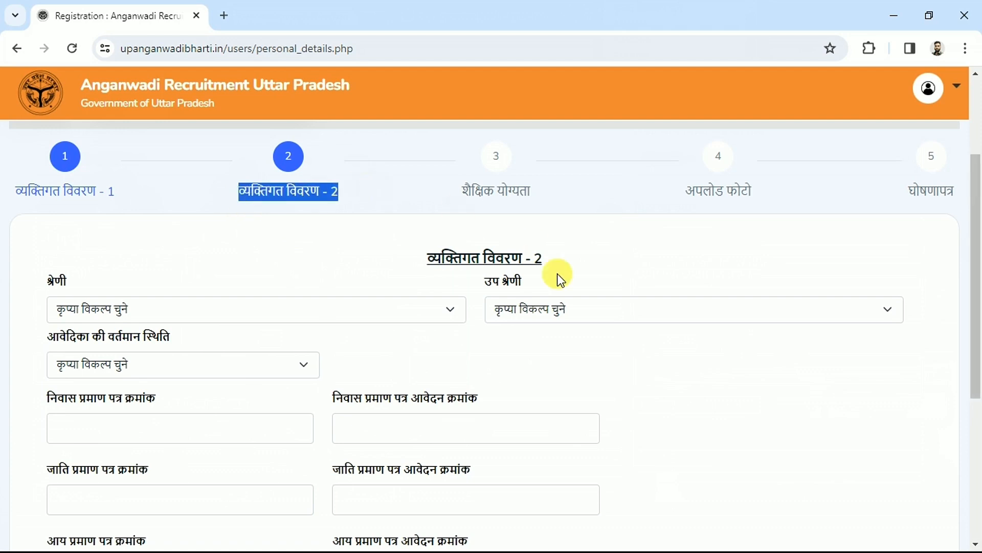
- Set the category (श्रेणी) to अन्य पिछड़ा वर्ग and leave the sub-category (उप श्रेणी) at कृप्या विकल्प चुने
{"action": "left_click", "coordinate": [124, 311]}
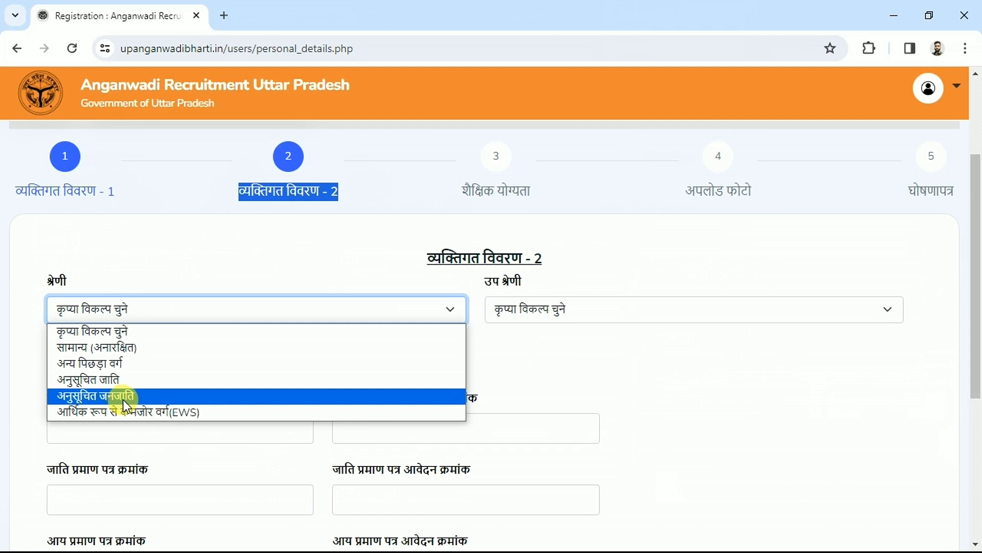
{"action": "left_click", "coordinate": [179, 363]}
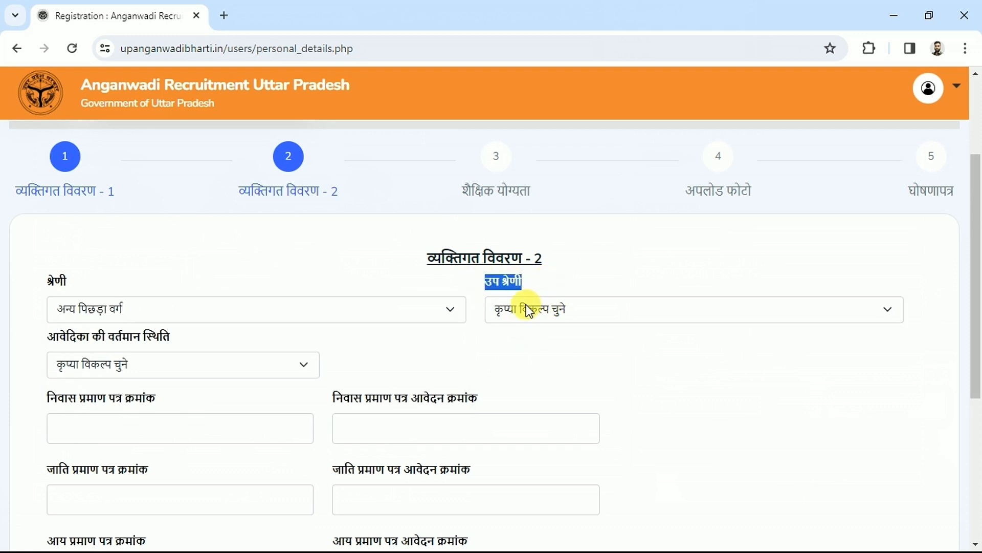
{"action": "left_click", "coordinate": [528, 309]}
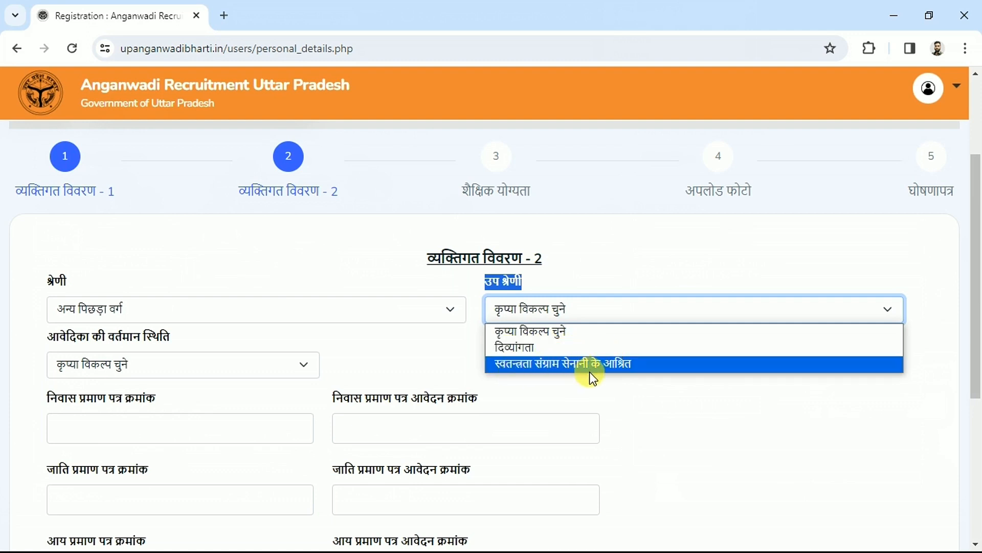
{"action": "left_click", "coordinate": [525, 335]}
{"action": "left_click", "coordinate": [463, 348]}
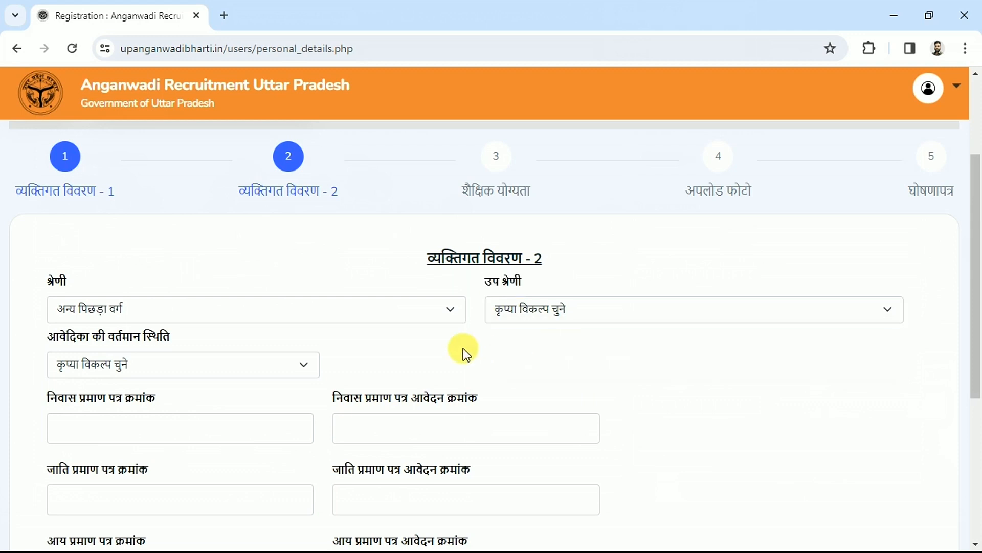
- View the options of the applicant's current status field (आवेदिका की वर्तमान स्थिति) and leave it at कृप्या विकल्प चुने
{"action": "left_click_drag", "start_coordinate": [45, 340], "coordinate": [176, 342]}
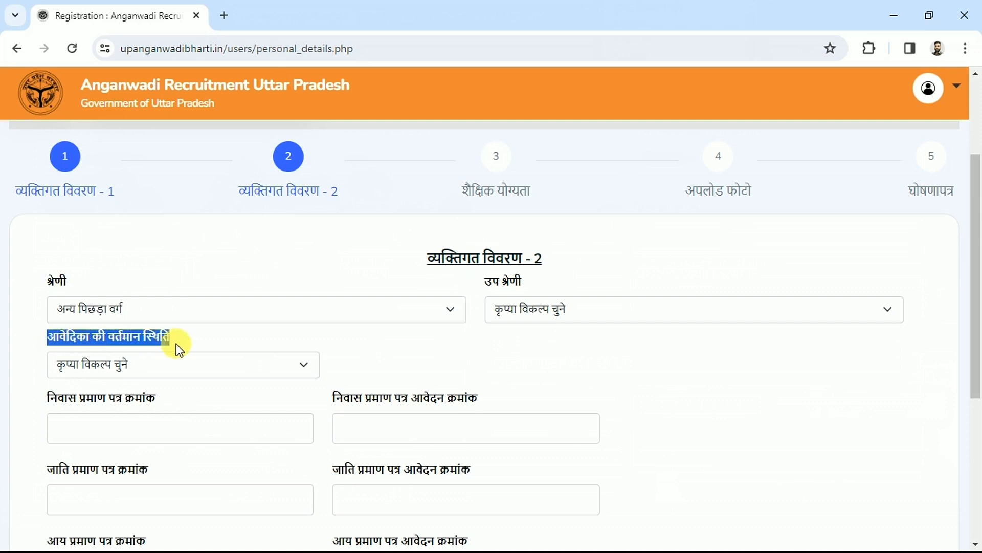
{"action": "left_click", "coordinate": [136, 366]}
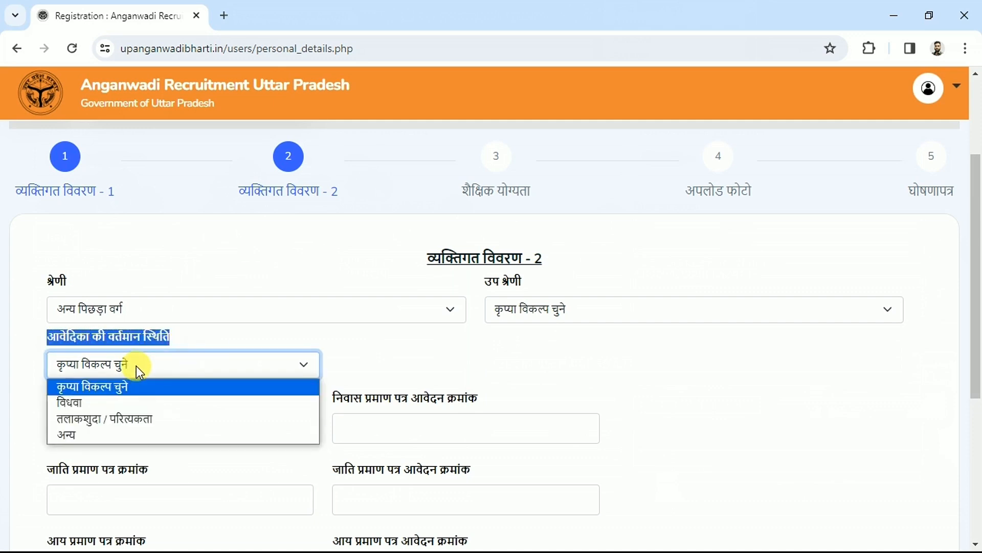
{"action": "left_click", "coordinate": [91, 388]}
{"action": "left_click", "coordinate": [441, 359]}
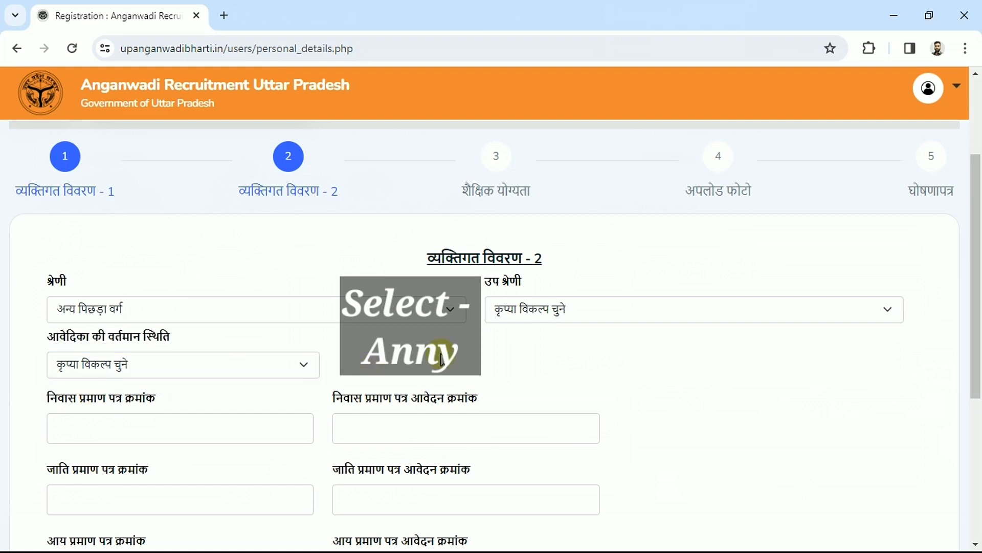
- Examine the certificate number and application number fields for the residence (निवास), caste (जाति) and income (आय) certificates
{"action": "left_click_drag", "start_coordinate": [976, 266], "coordinate": [981, 349]}
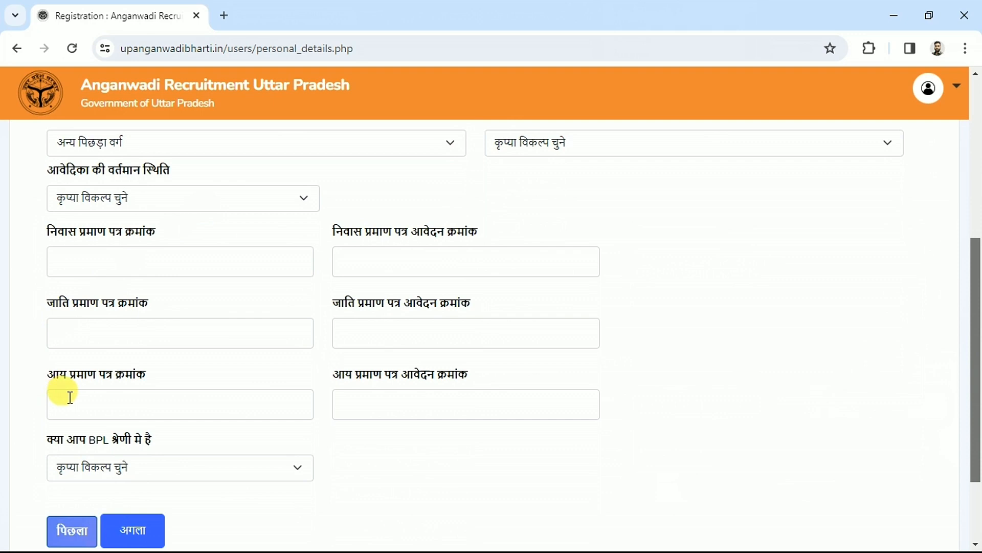
{"action": "left_click_drag", "start_coordinate": [52, 232], "coordinate": [340, 398]}
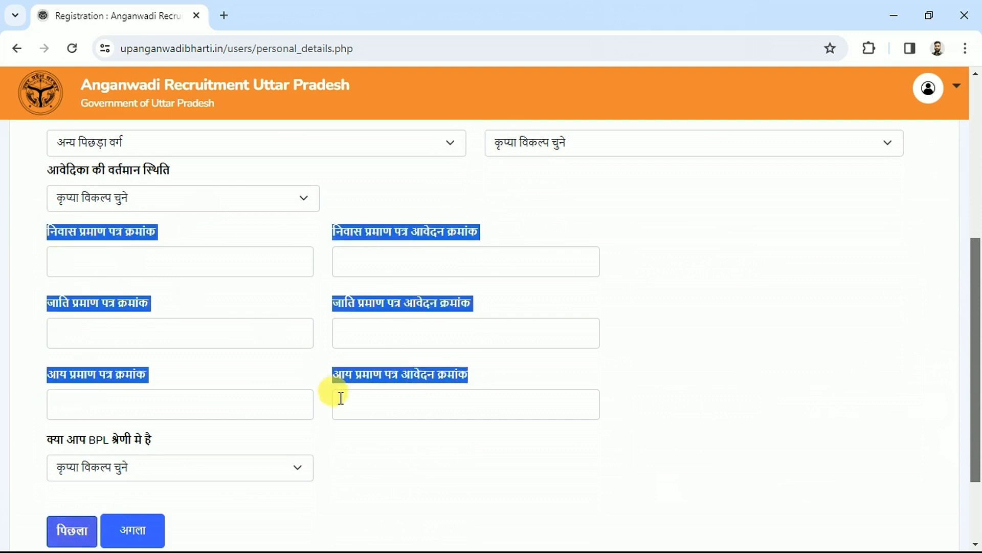
{"action": "left_click", "coordinate": [45, 224]}
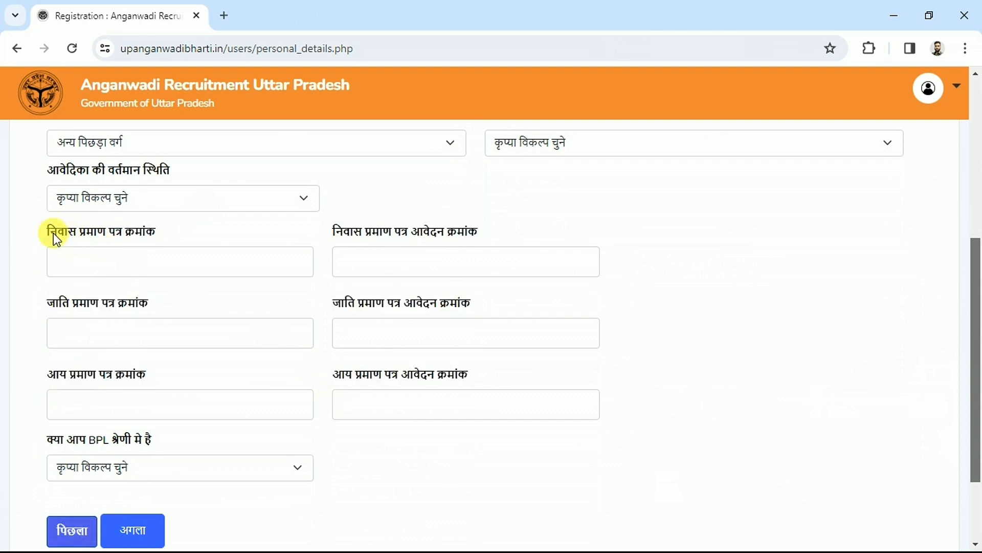
{"action": "left_click_drag", "start_coordinate": [54, 232], "coordinate": [155, 238]}
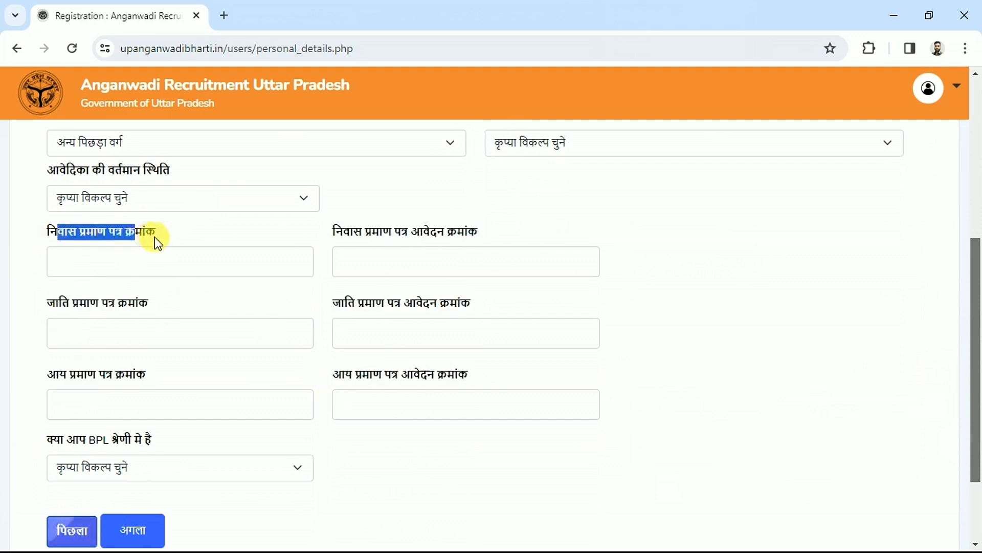
{"action": "left_click", "coordinate": [87, 235]}
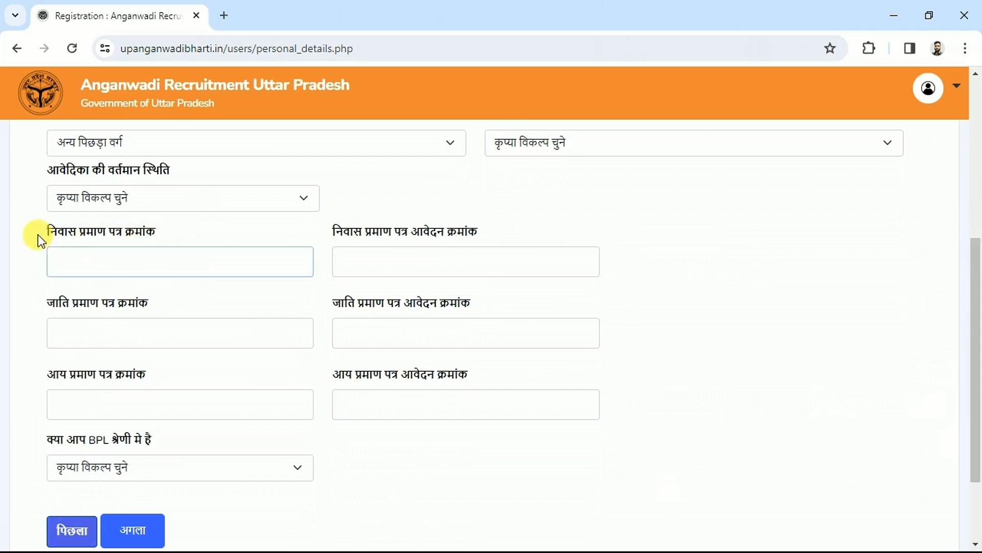
{"action": "left_click_drag", "start_coordinate": [37, 234], "coordinate": [174, 229]}
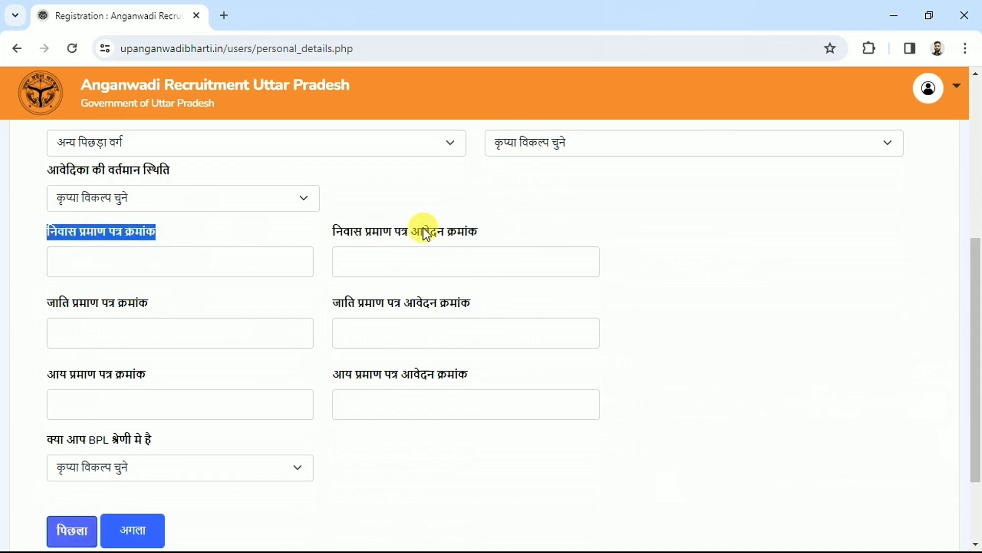
{"action": "left_click_drag", "start_coordinate": [330, 233], "coordinate": [447, 235]}
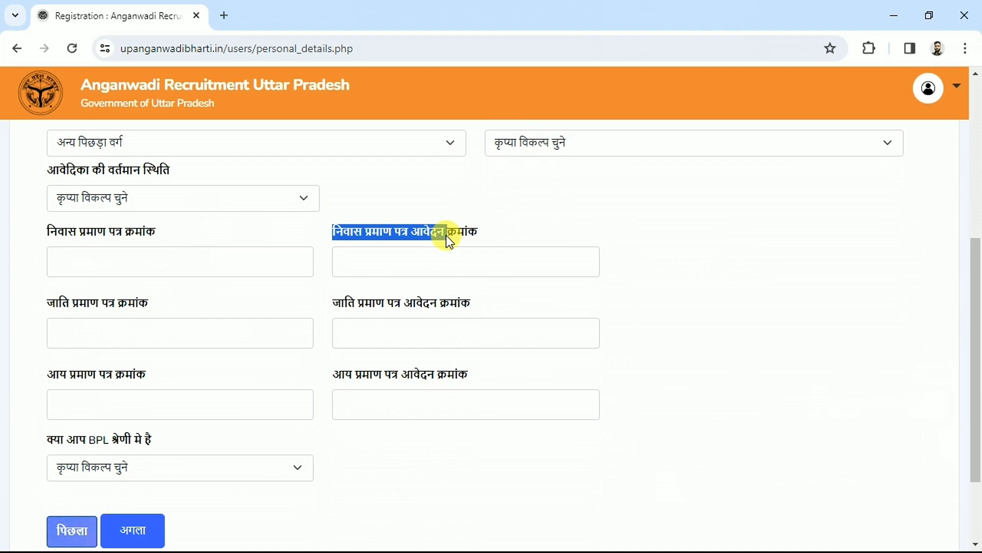
{"action": "left_click_drag", "start_coordinate": [66, 232], "coordinate": [139, 230]}
{"action": "left_click", "coordinate": [104, 261]}
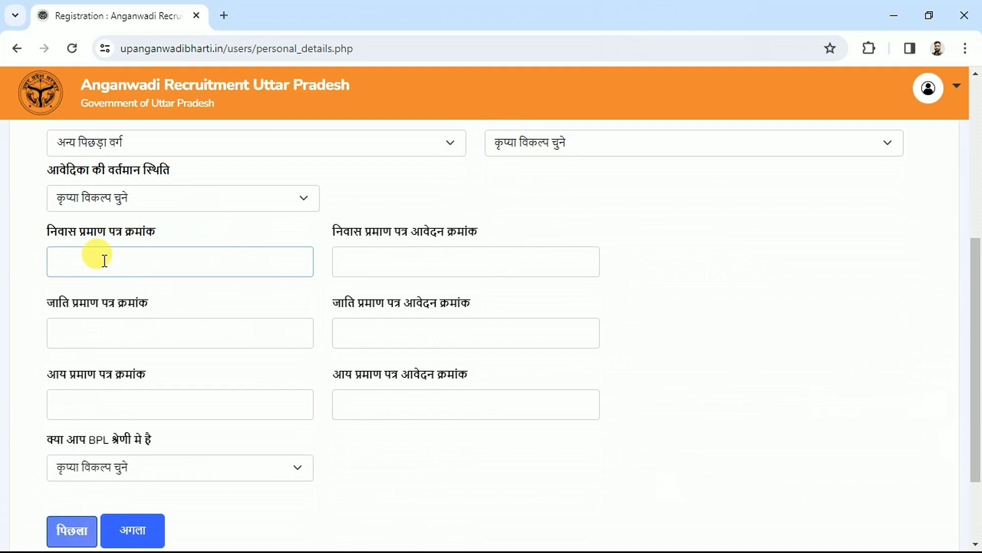
{"action": "left_click_drag", "start_coordinate": [339, 235], "coordinate": [467, 240]}
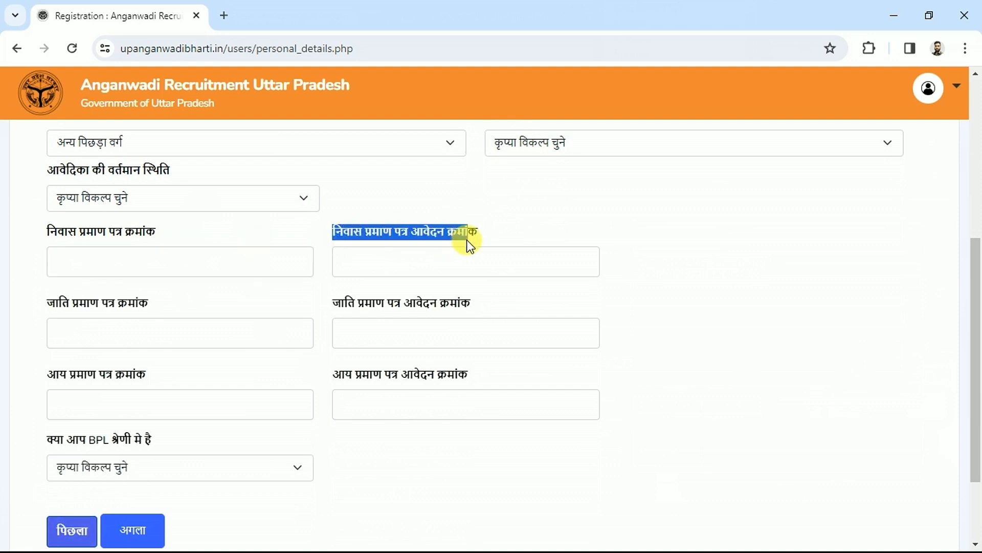
{"action": "left_click", "coordinate": [384, 268]}
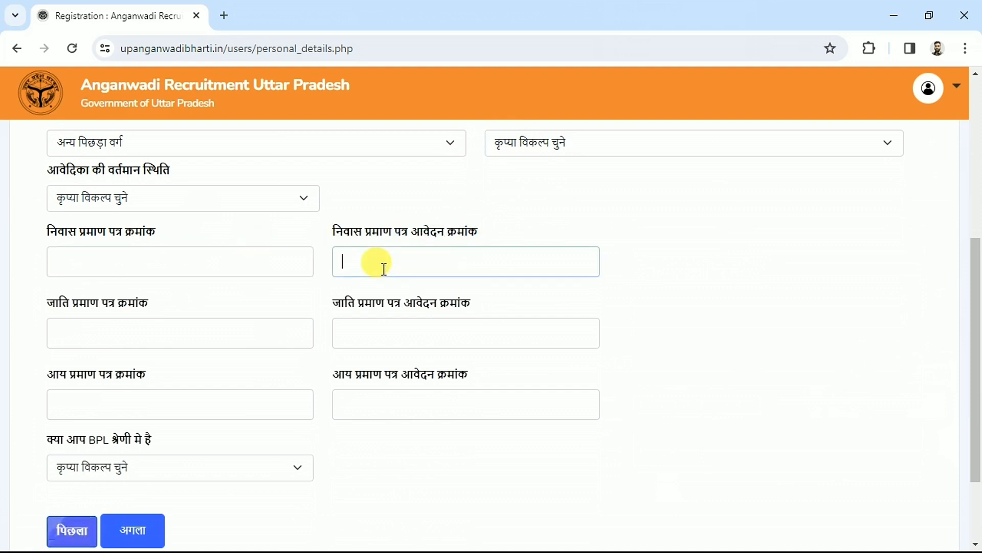
{"action": "left_click_drag", "start_coordinate": [49, 306], "coordinate": [237, 311]}
{"action": "left_click", "coordinate": [69, 374]}
{"action": "left_click_drag", "start_coordinate": [130, 374], "coordinate": [147, 374]}
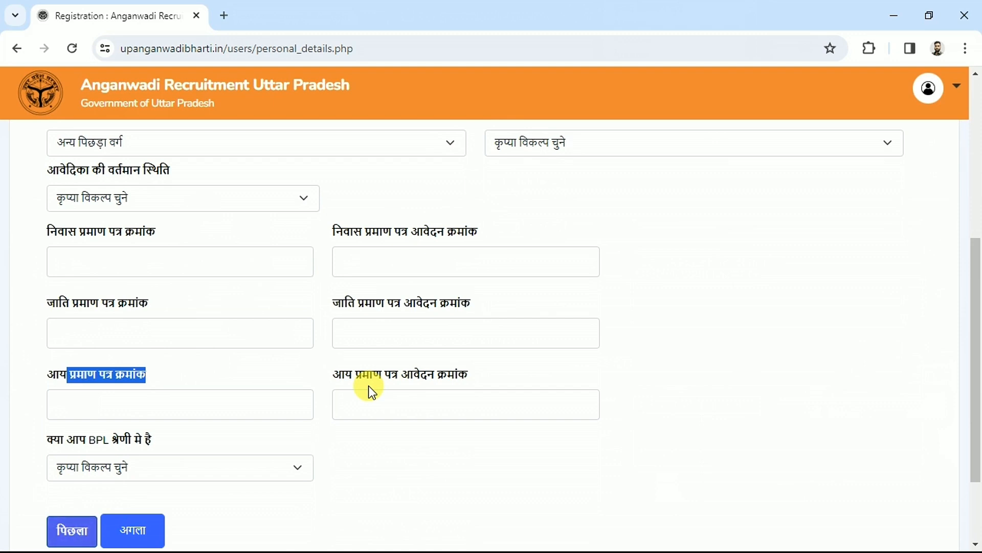
- Set the BPL category question (क्या आप BPL श्रेणी मे है) to नहीं and proceed to the शैक्षिक योग्यता section
{"action": "left_click_drag", "start_coordinate": [43, 444], "coordinate": [172, 448]}
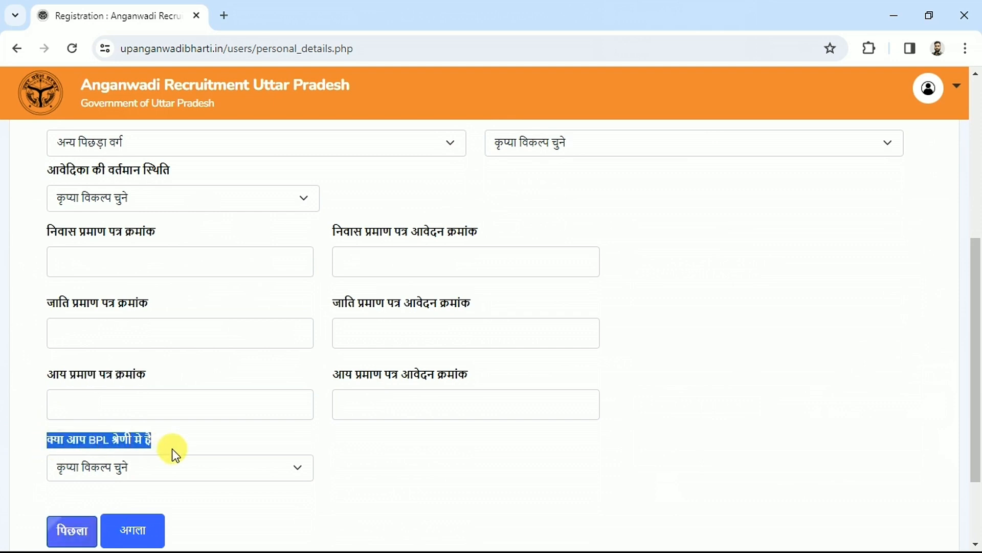
{"action": "left_click", "coordinate": [94, 470]}
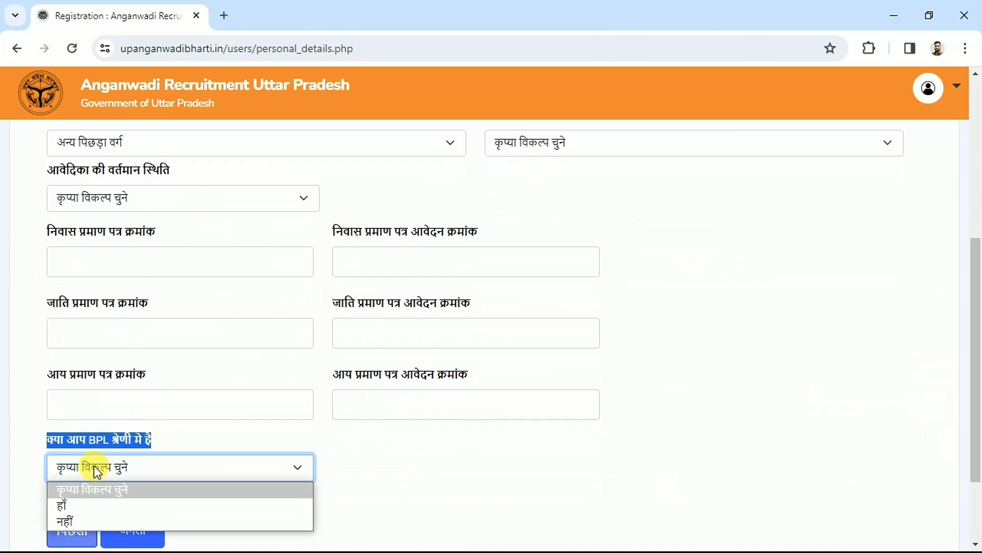
{"action": "left_click", "coordinate": [71, 503]}
{"action": "left_click", "coordinate": [135, 480]}
{"action": "left_click", "coordinate": [97, 521]}
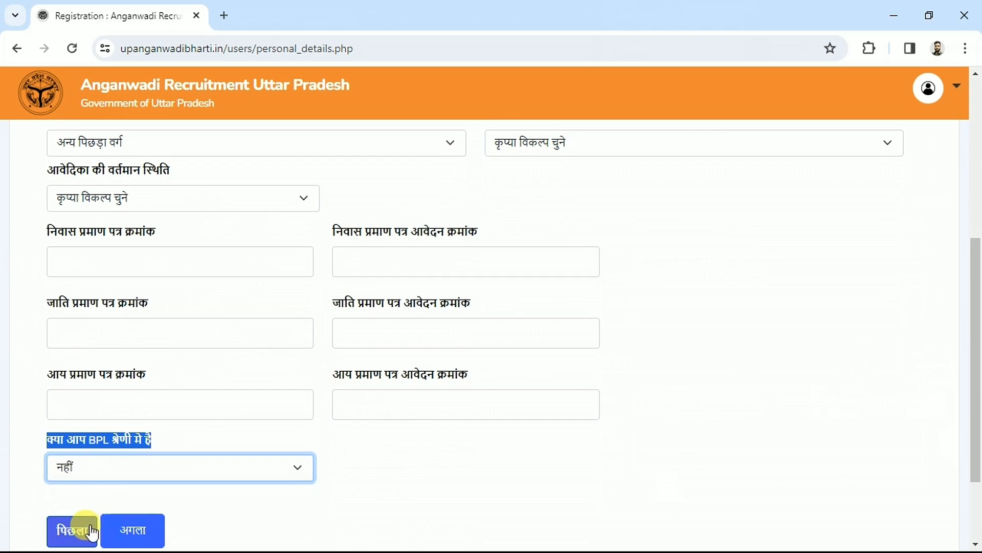
{"action": "left_click", "coordinate": [133, 532]}
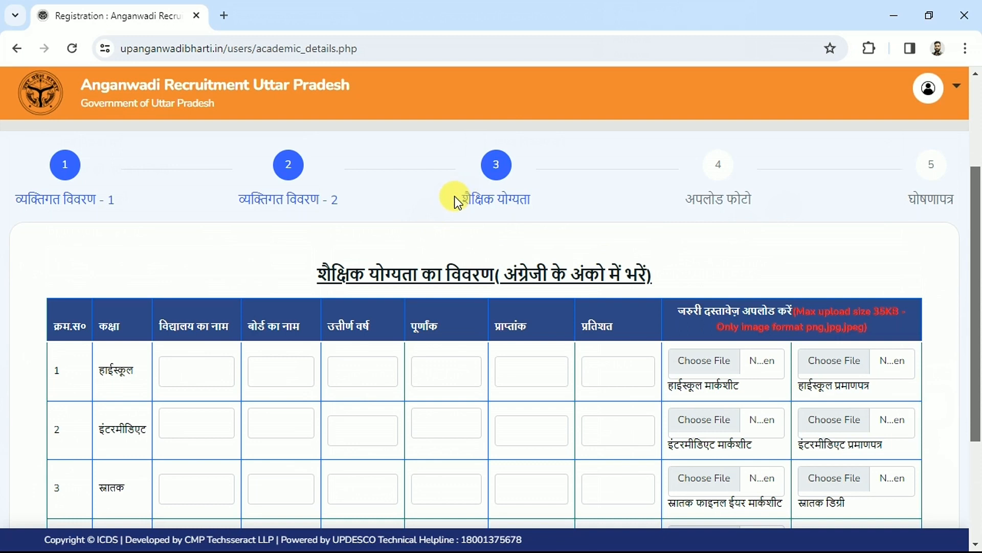
- Examine the educational qualification table's heading and its school name, board name and passing year columns for the हाईस्कूल row
{"action": "left_click_drag", "start_coordinate": [455, 195], "coordinate": [557, 201]}
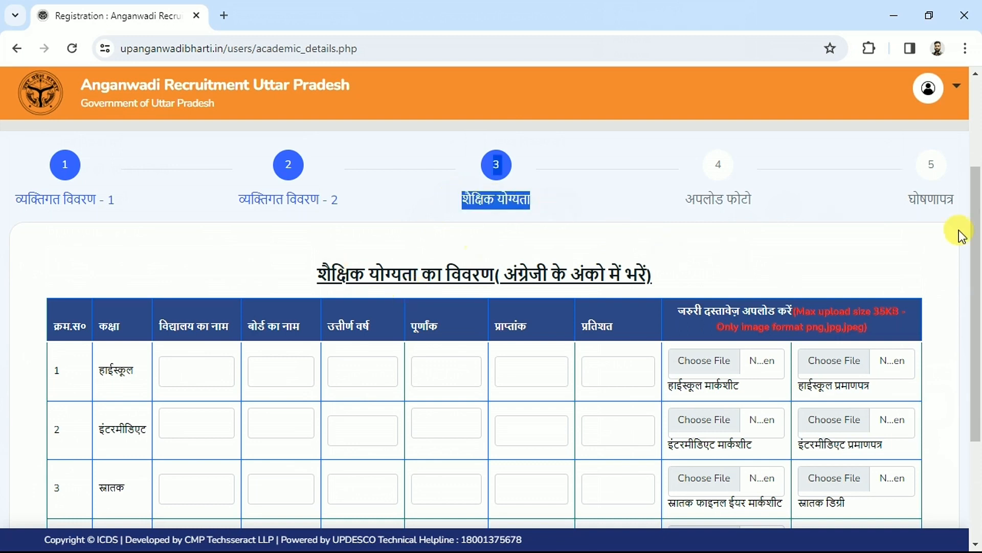
{"action": "left_click_drag", "start_coordinate": [979, 193], "coordinate": [979, 263]}
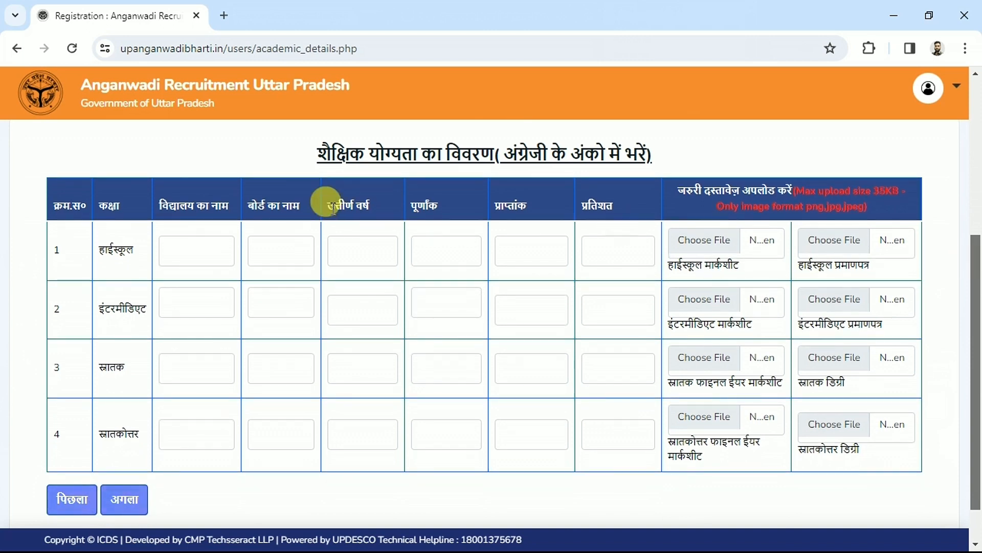
{"action": "left_click_drag", "start_coordinate": [358, 164], "coordinate": [503, 168]}
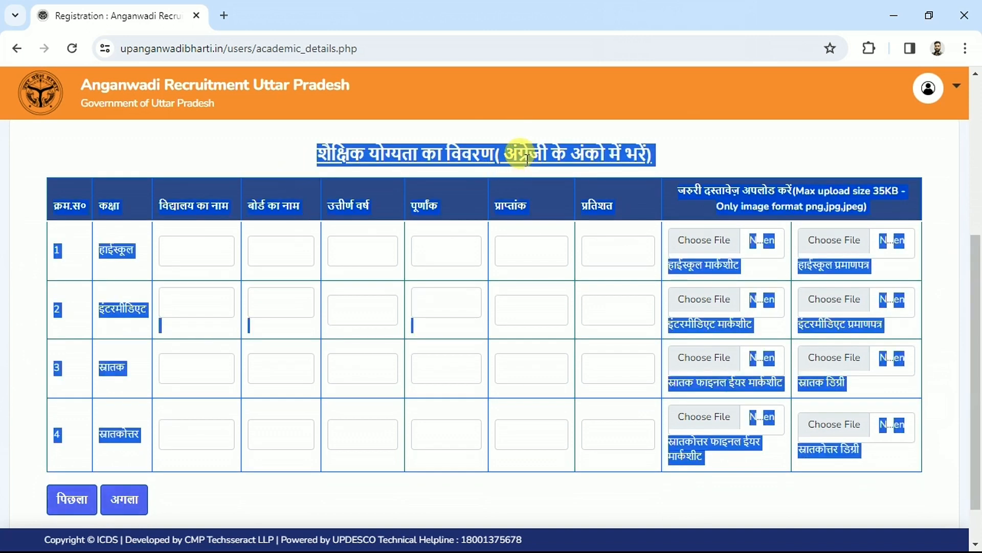
{"action": "left_click", "coordinate": [526, 161]}
{"action": "left_click_drag", "start_coordinate": [98, 250], "coordinate": [148, 253]}
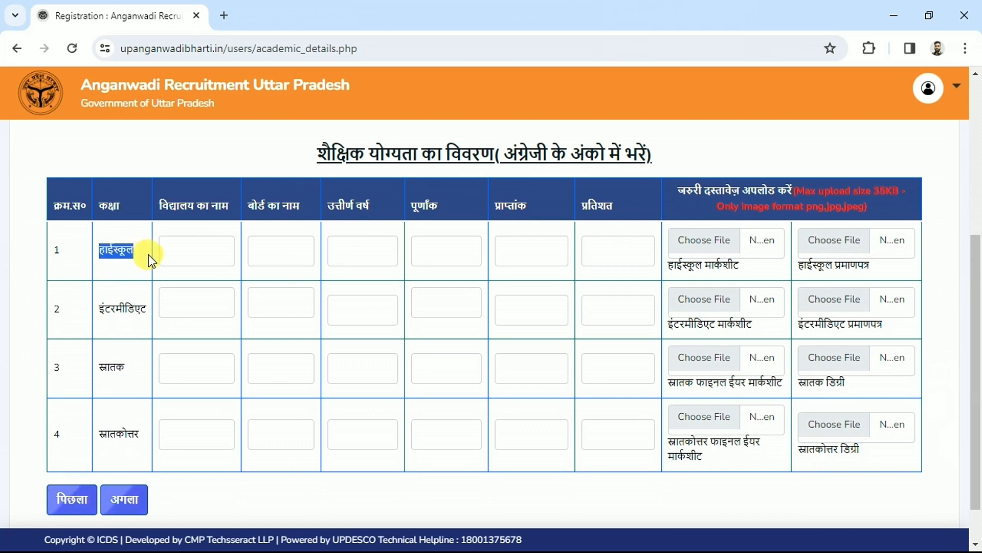
{"action": "left_click", "coordinate": [175, 204]}
{"action": "left_click_drag", "start_coordinate": [182, 209], "coordinate": [215, 209]}
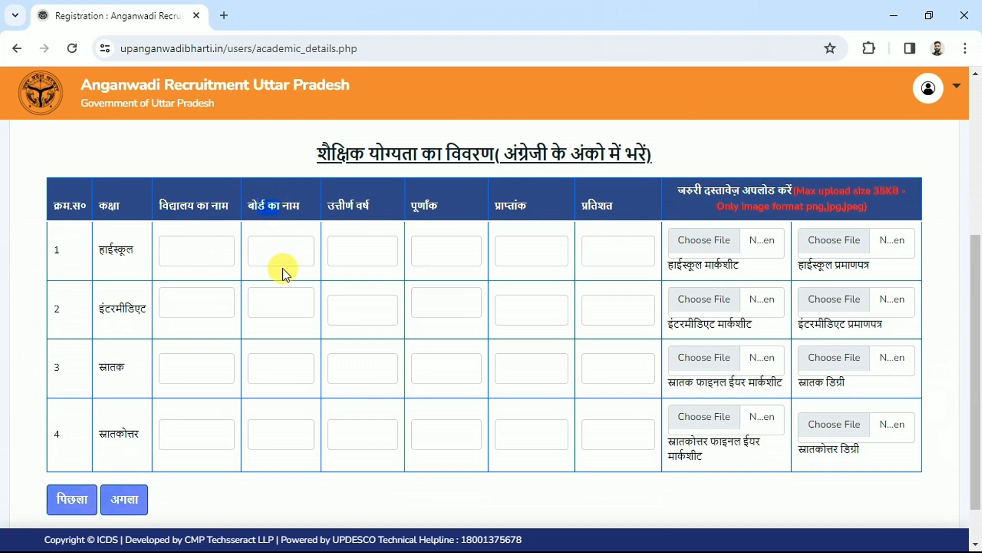
{"action": "left_click", "coordinate": [260, 249]}
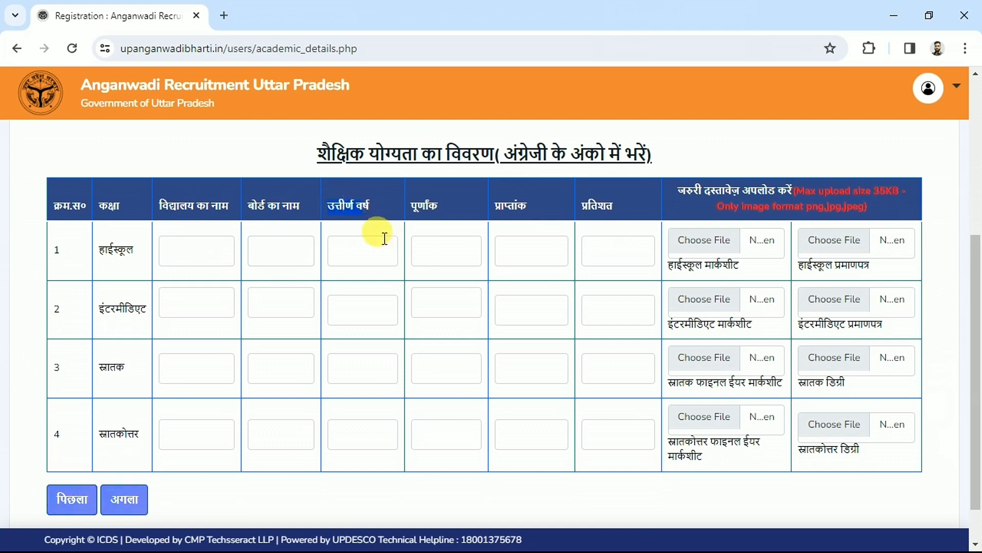
{"action": "left_click", "coordinate": [340, 254]}
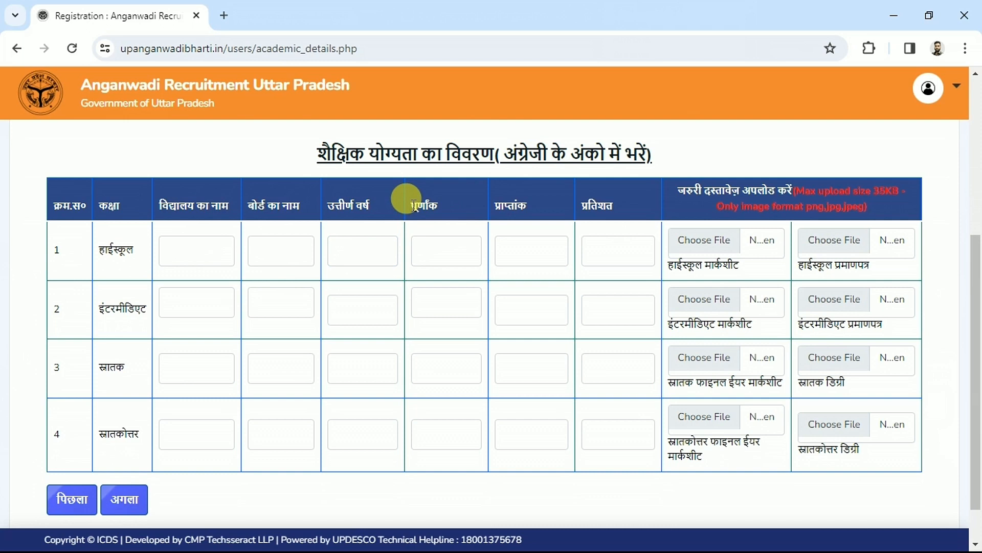
- Enter 600 as पूर्णांक and 480 as प्राप्तांक in the हाईस्कूल row and check its प्रतिशत field
{"action": "left_click", "coordinate": [436, 253]}
{"action": "type", "text": "600"}
{"action": "left_click", "coordinate": [526, 251]}
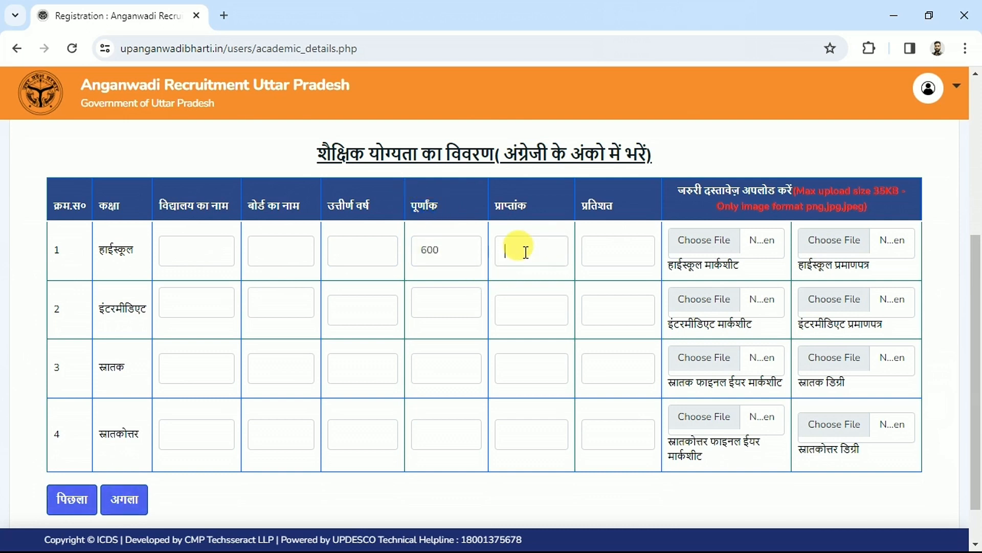
{"action": "type", "text": "480"}
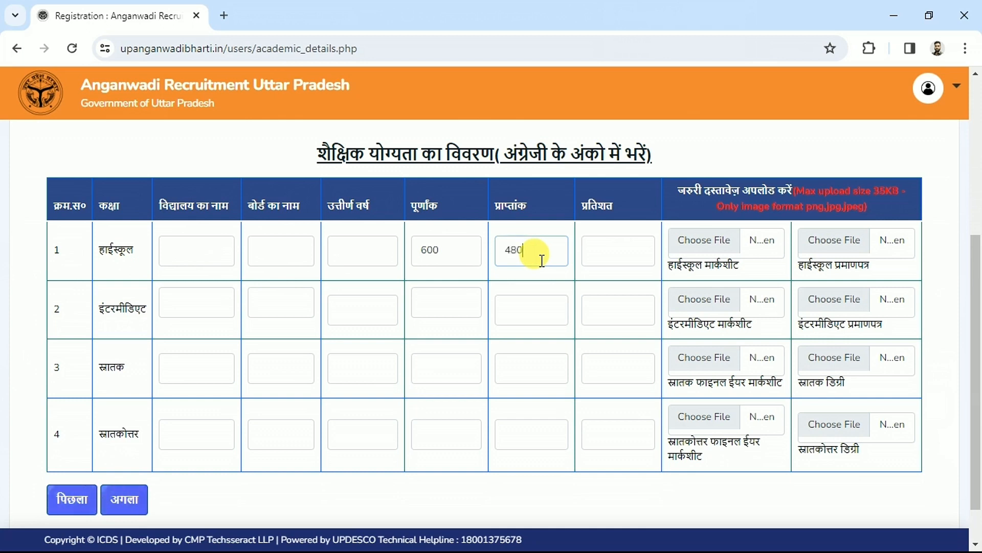
{"action": "left_click", "coordinate": [536, 293]}
{"action": "left_click", "coordinate": [593, 257]}
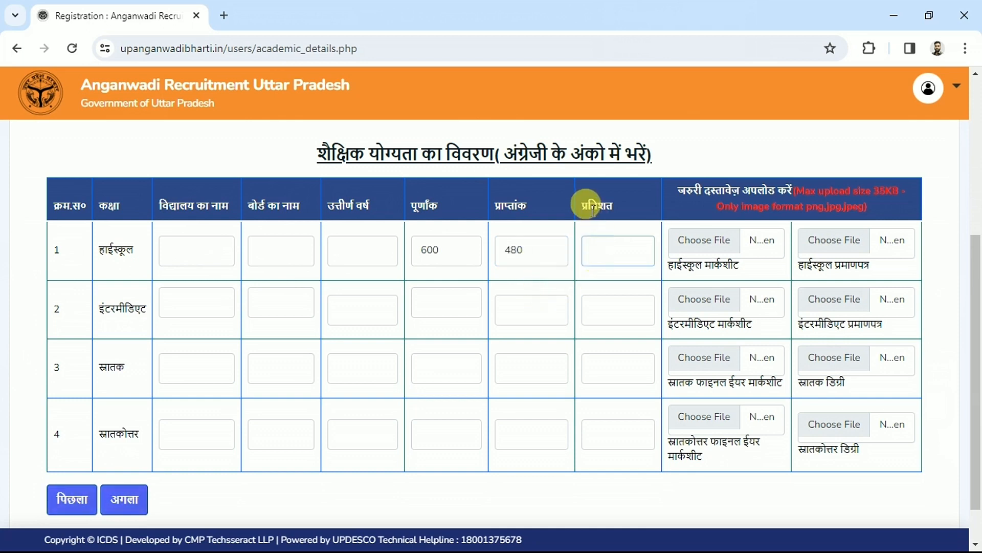
{"action": "left_click_drag", "start_coordinate": [574, 210], "coordinate": [614, 221]}
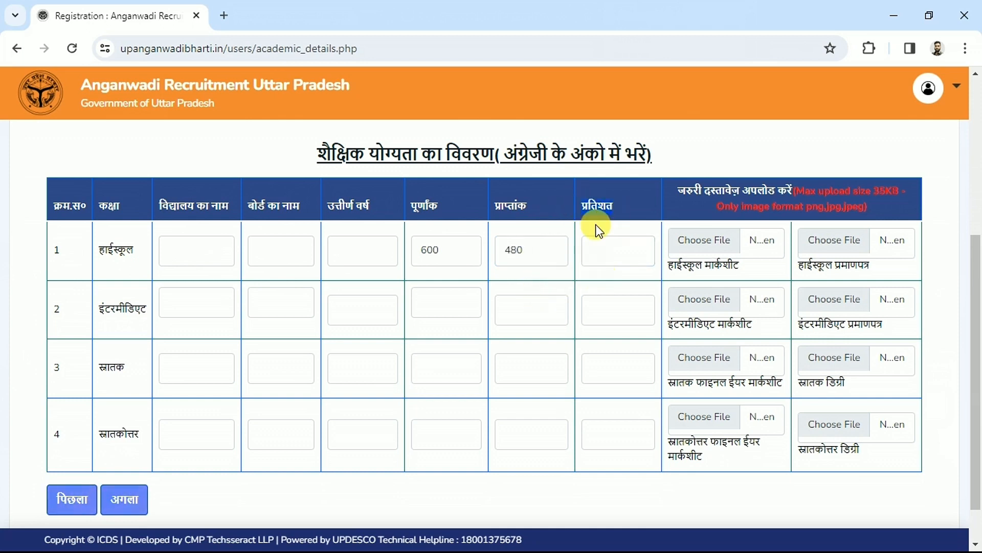
{"action": "left_click", "coordinate": [613, 259]}
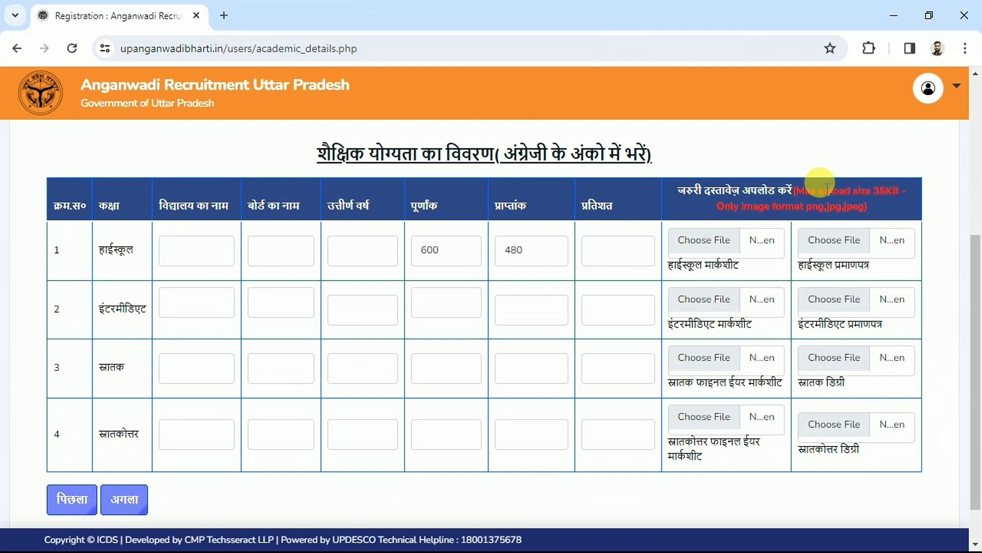
- Review the document upload size and format limits and the marksheet and certificate uploads required for हाईस्कूल
{"action": "left_click_drag", "start_coordinate": [869, 190], "coordinate": [916, 196]}
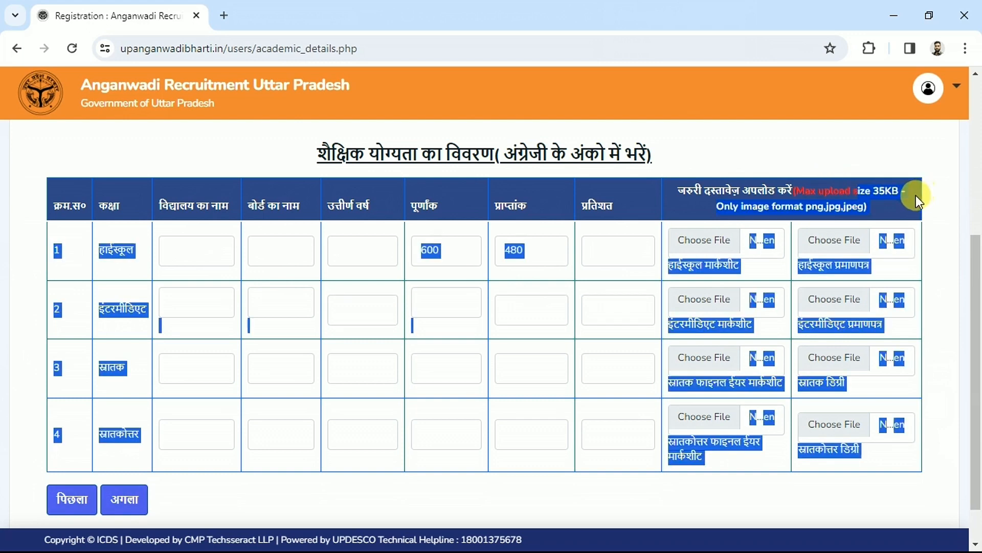
{"action": "left_click", "coordinate": [883, 201]}
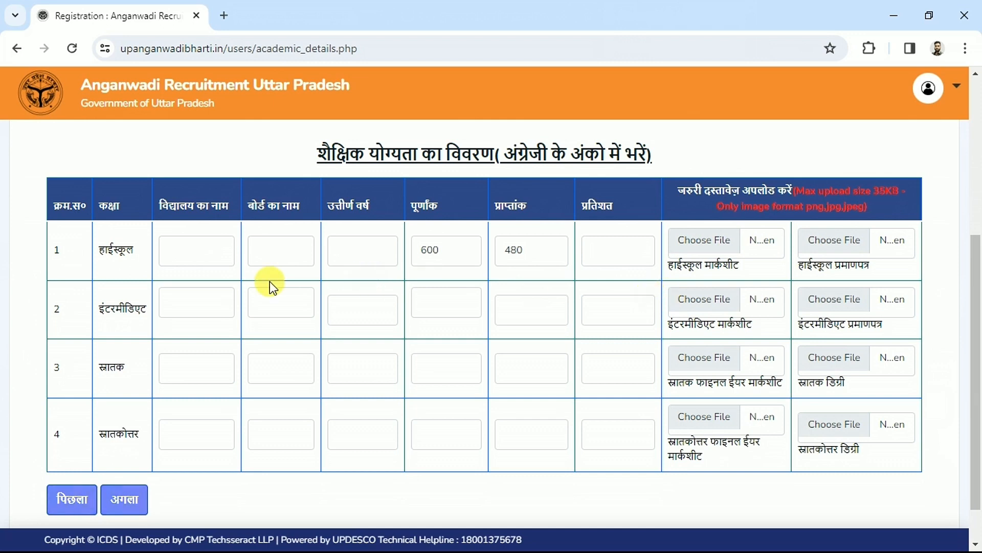
{"action": "left_click_drag", "start_coordinate": [100, 250], "coordinate": [145, 256]}
{"action": "left_click_drag", "start_coordinate": [676, 266], "coordinate": [734, 266]}
{"action": "left_click", "coordinate": [807, 269]}
{"action": "left_click_drag", "start_coordinate": [808, 269], "coordinate": [886, 269]}
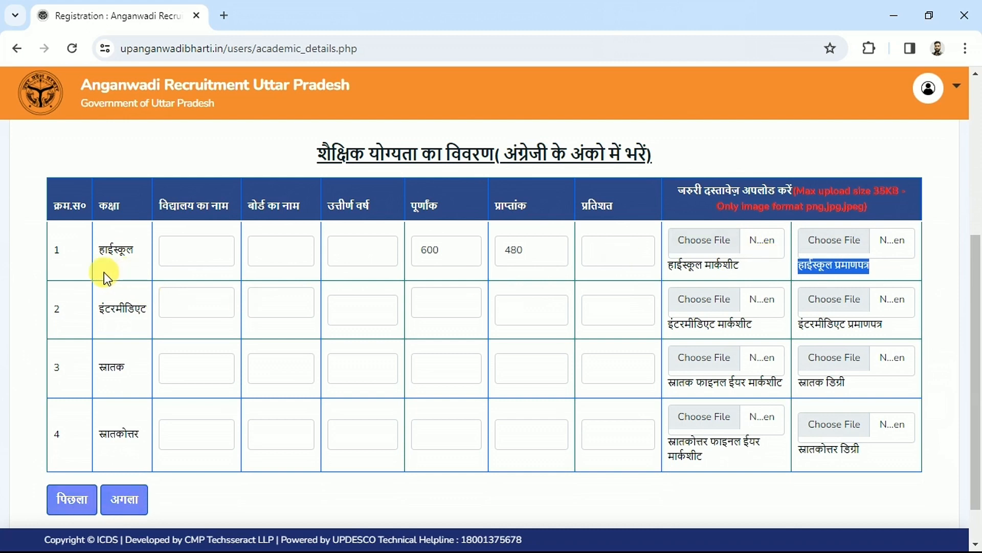
- Complete the हाईस्कूल and इंटरमीडिएट rows with the applicant's education details and proceed to the अपलोड फोटो section
{"action": "left_click_drag", "start_coordinate": [104, 304], "coordinate": [225, 298]}
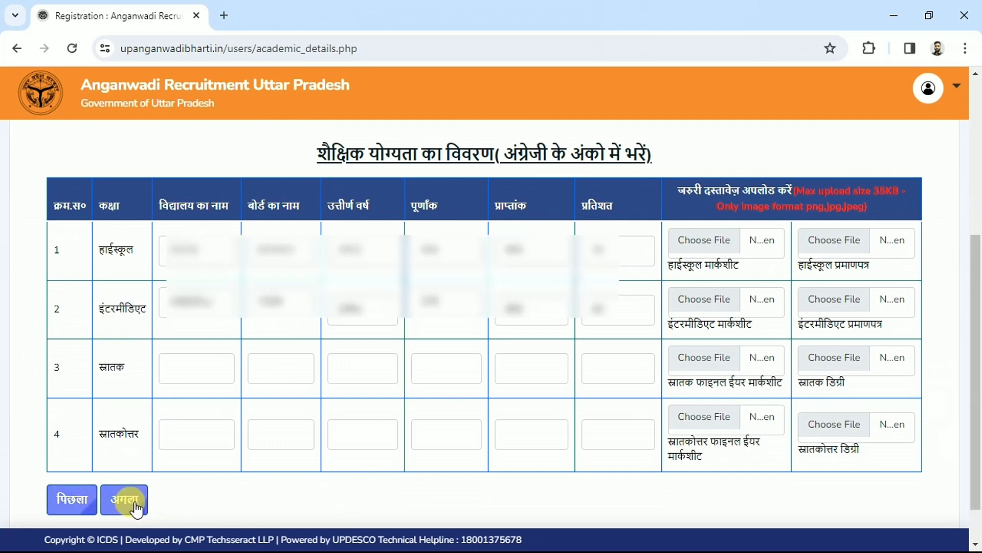
{"action": "left_click", "coordinate": [124, 500]}
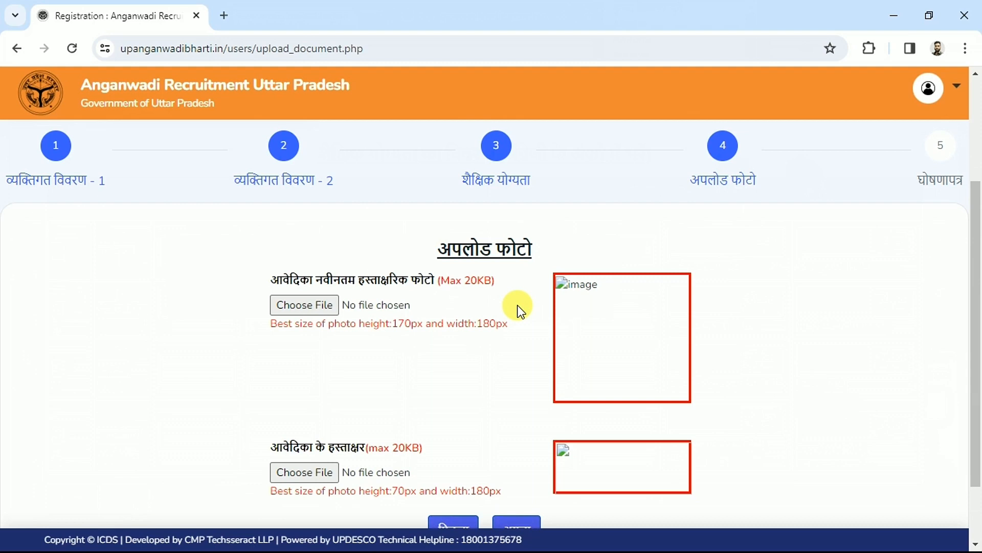
- Check the photo size limit and choose the applicant's recent signed photo file for upload
{"action": "left_click_drag", "start_coordinate": [443, 284], "coordinate": [485, 281]}
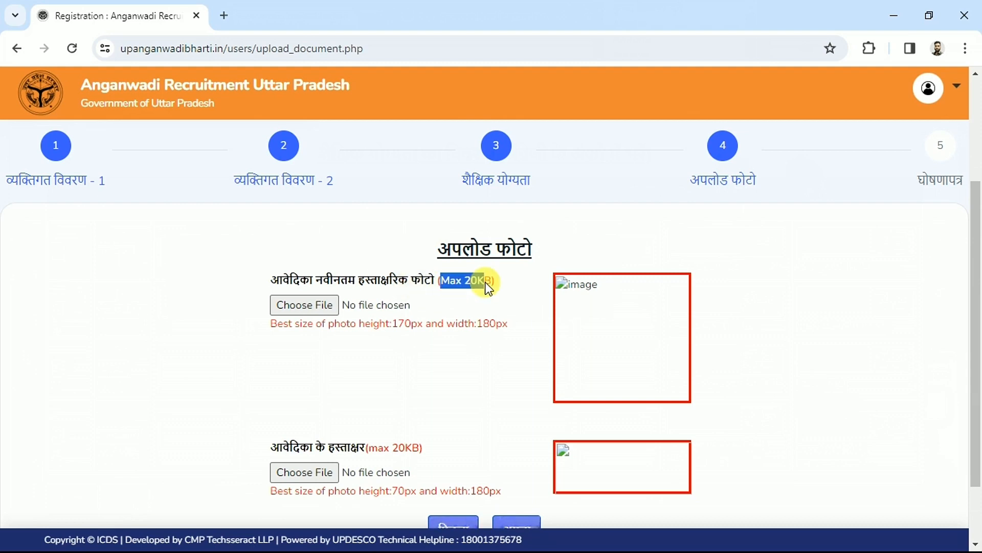
{"action": "left_click", "coordinate": [302, 306]}
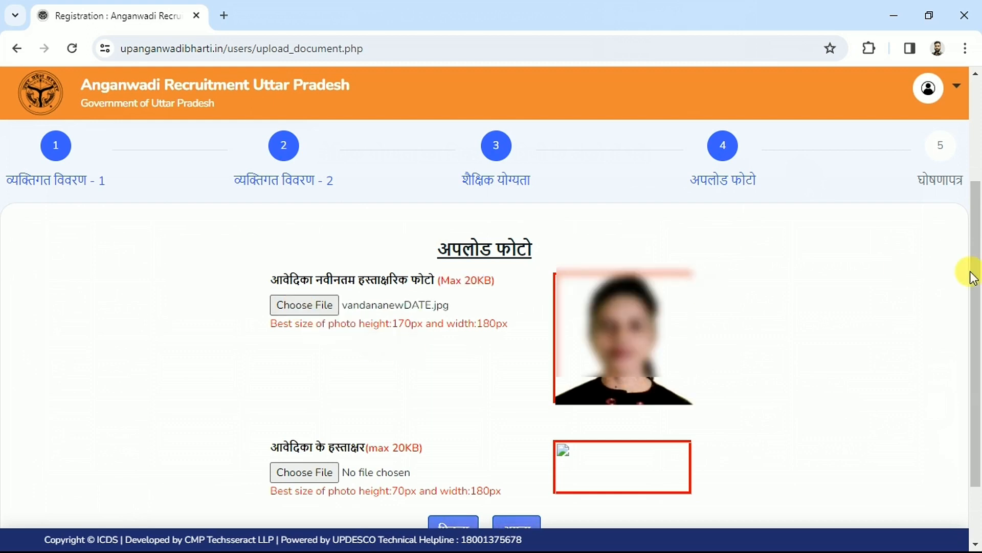
{"action": "left_click_drag", "start_coordinate": [972, 274], "coordinate": [979, 301]}
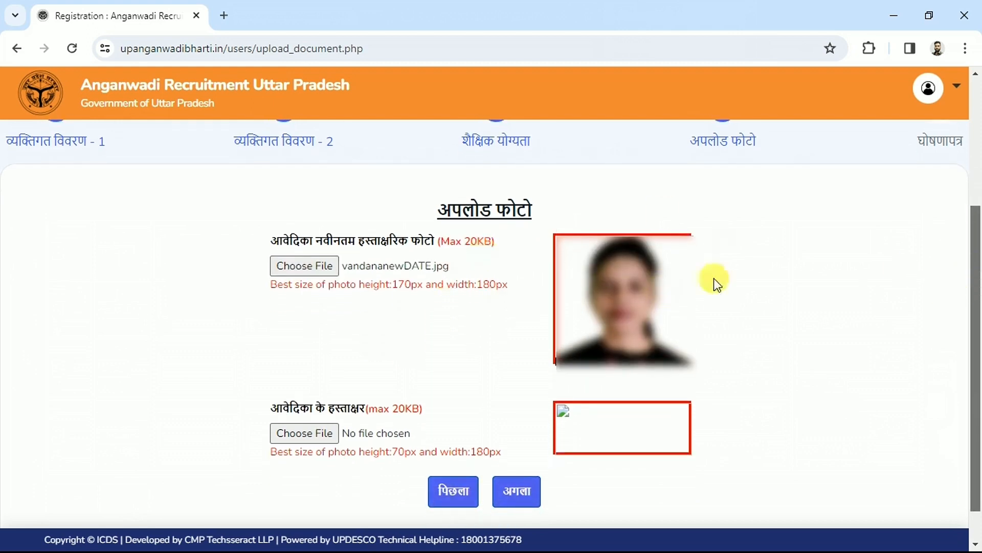
- Upload signA.jpg as the applicant's signature under आवेदिका के हस्ताक्षर and proceed to the घोषणापत्र section
{"action": "left_click_drag", "start_coordinate": [268, 410], "coordinate": [379, 409]}
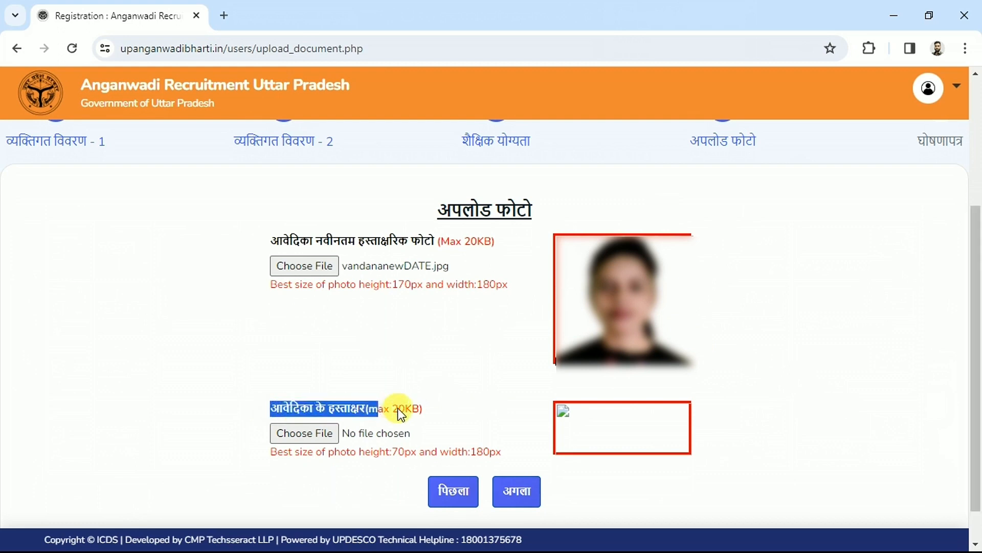
{"action": "left_click", "coordinate": [306, 433]}
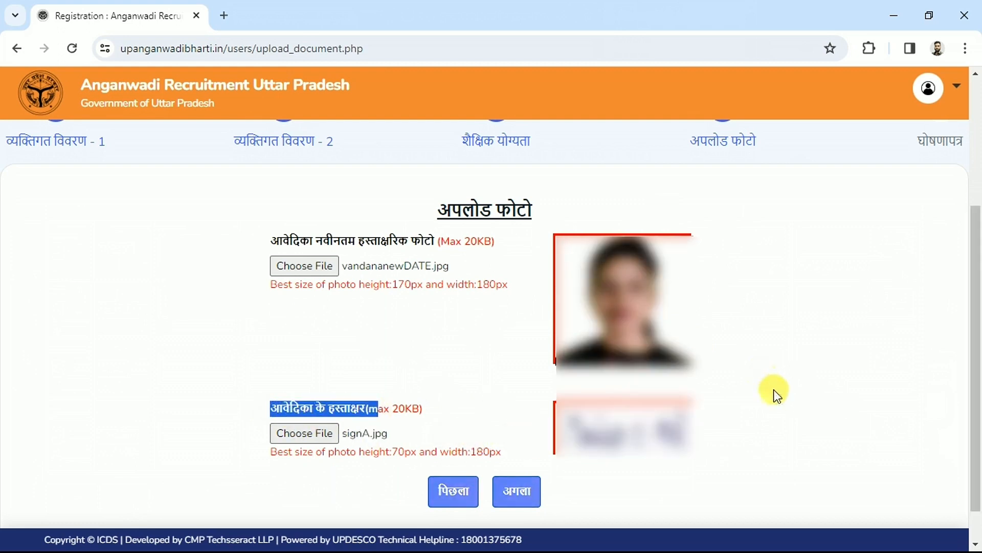
{"action": "left_click", "coordinate": [773, 401]}
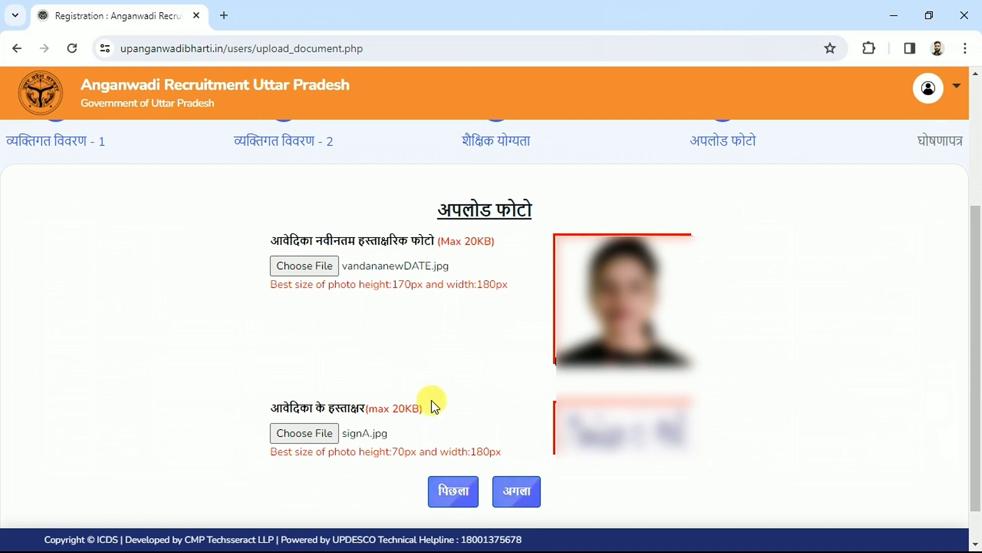
{"action": "left_click", "coordinate": [530, 484]}
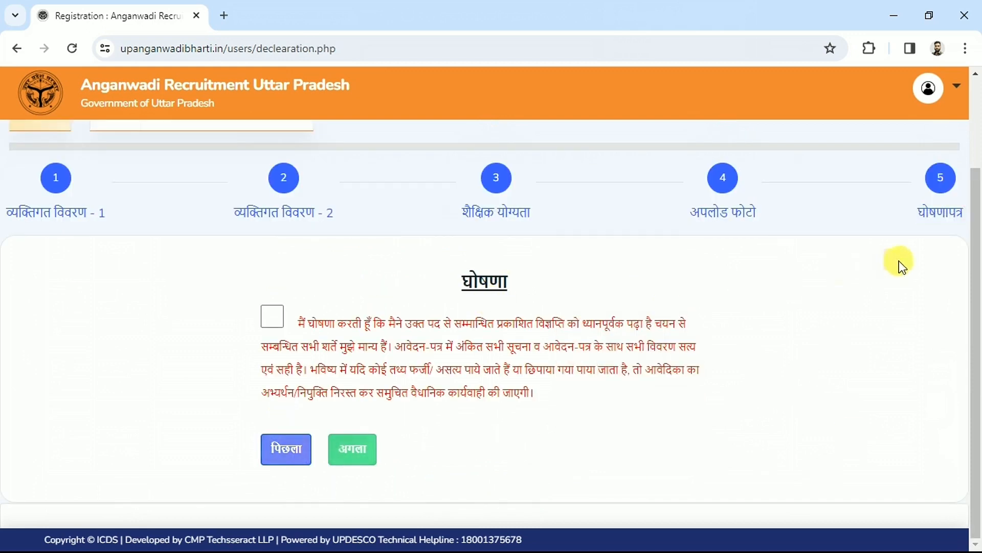
- Accept the घोषणा declaration and proceed to the final application preview
{"action": "double_click", "coordinate": [916, 213]}
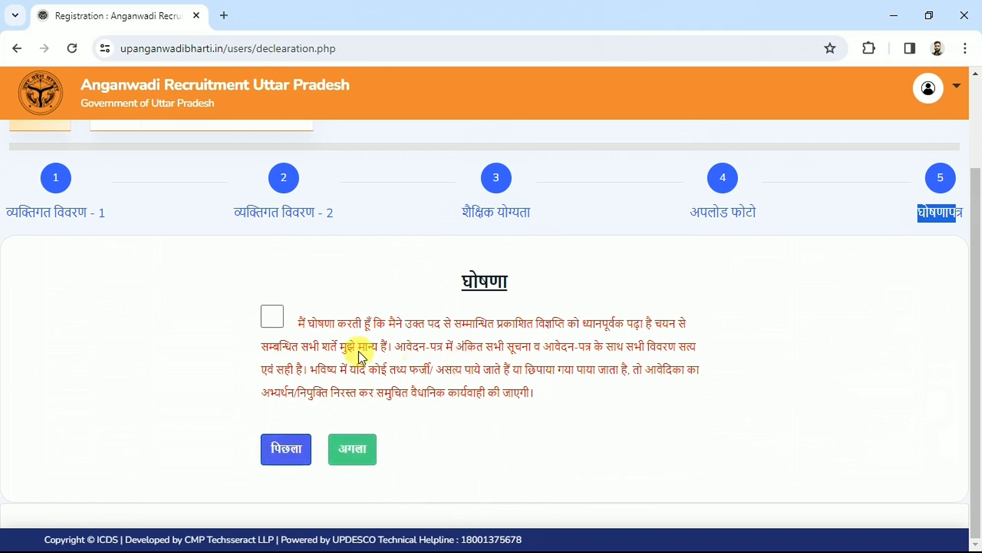
{"action": "left_click", "coordinate": [267, 320]}
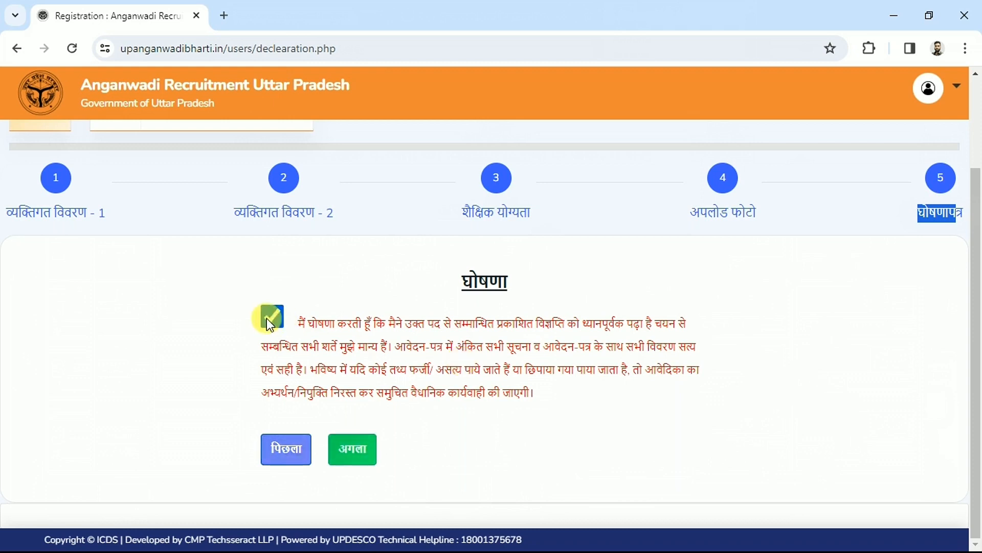
{"action": "left_click", "coordinate": [351, 453]}
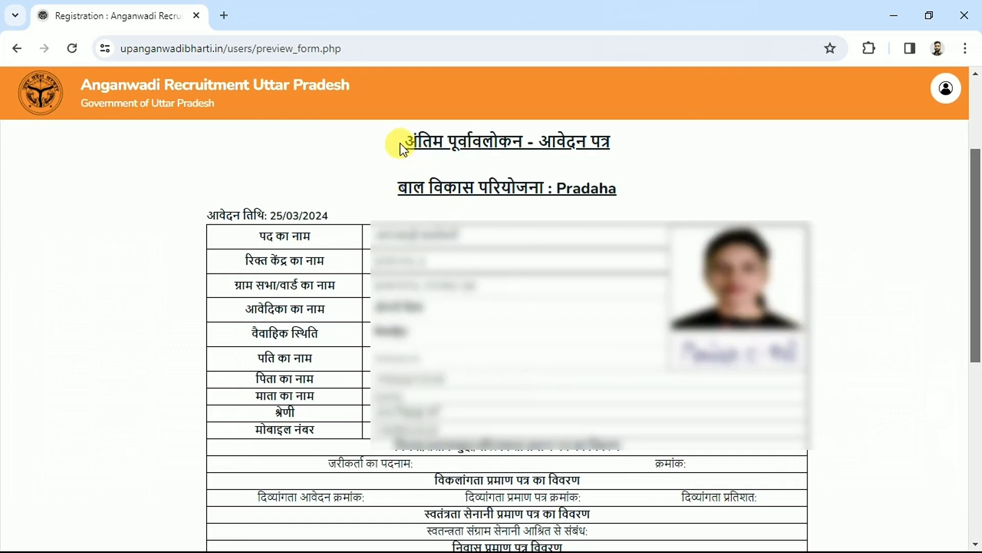
- Review the अंतिम पूर्वावलोकन of the application, from the personal details down to the educational qualifications and declaration
{"action": "left_click_drag", "start_coordinate": [403, 140], "coordinate": [553, 324]}
{"action": "left_click", "coordinate": [554, 324]}
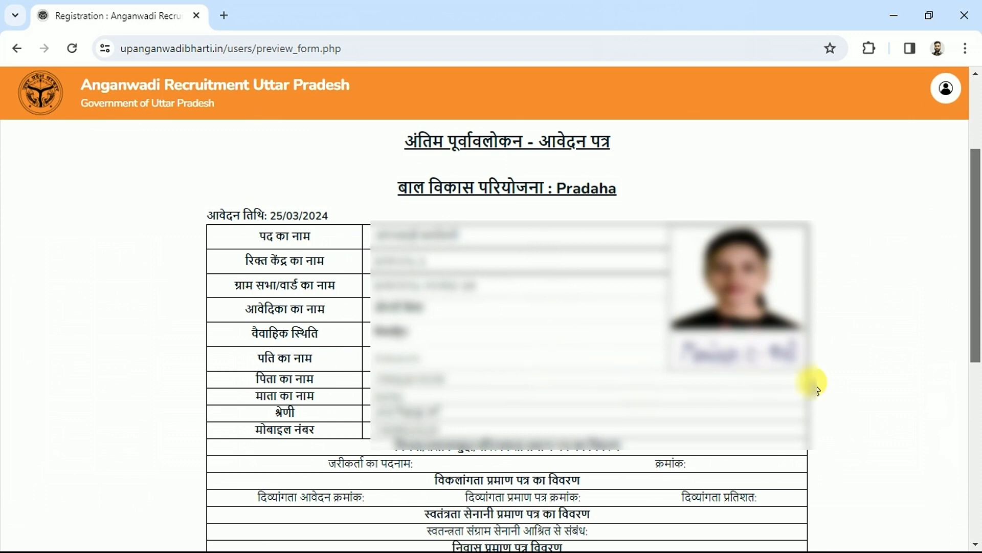
{"action": "scroll", "coordinate": [467, 483], "scroll_direction": "down", "scroll_amount": 8}
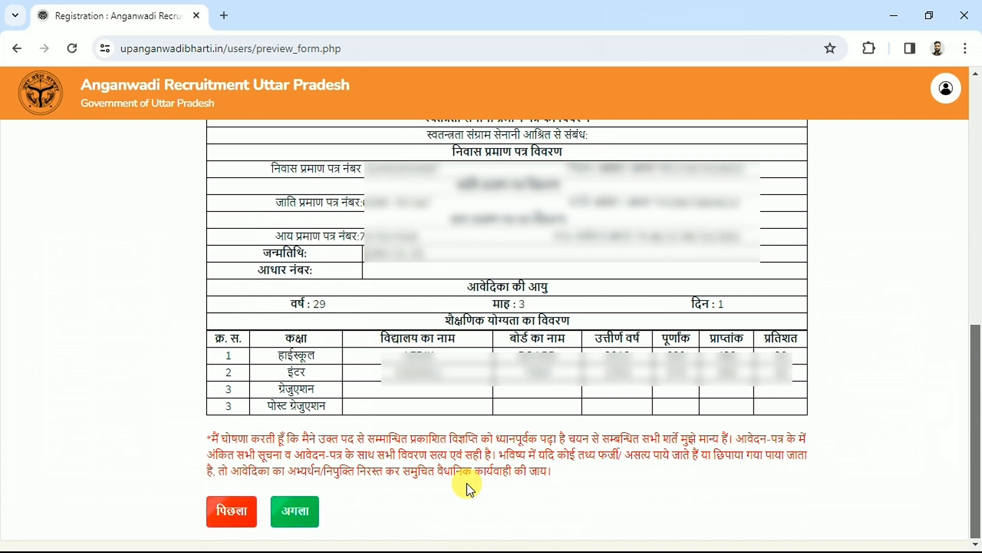
{"action": "left_click", "coordinate": [232, 511]}
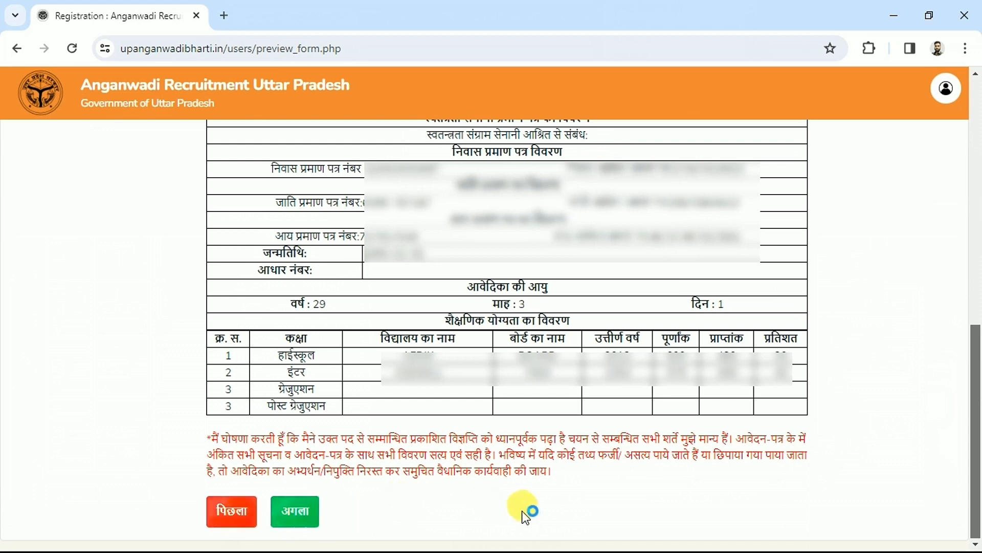
- Proceed from the final preview, confirm agreement to submit the form, and acknowledge the OTP notice
{"action": "left_click", "coordinate": [302, 511]}
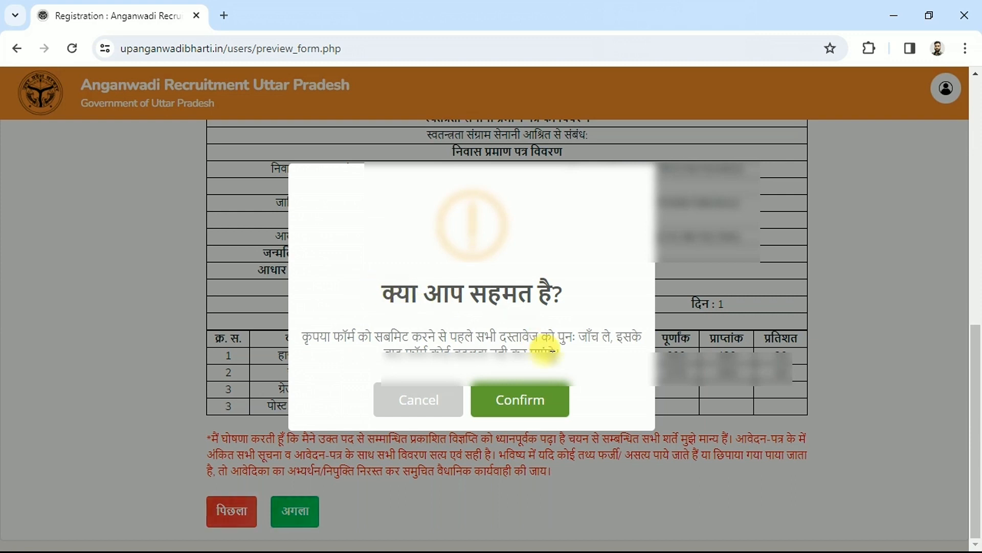
{"action": "left_click", "coordinate": [517, 398]}
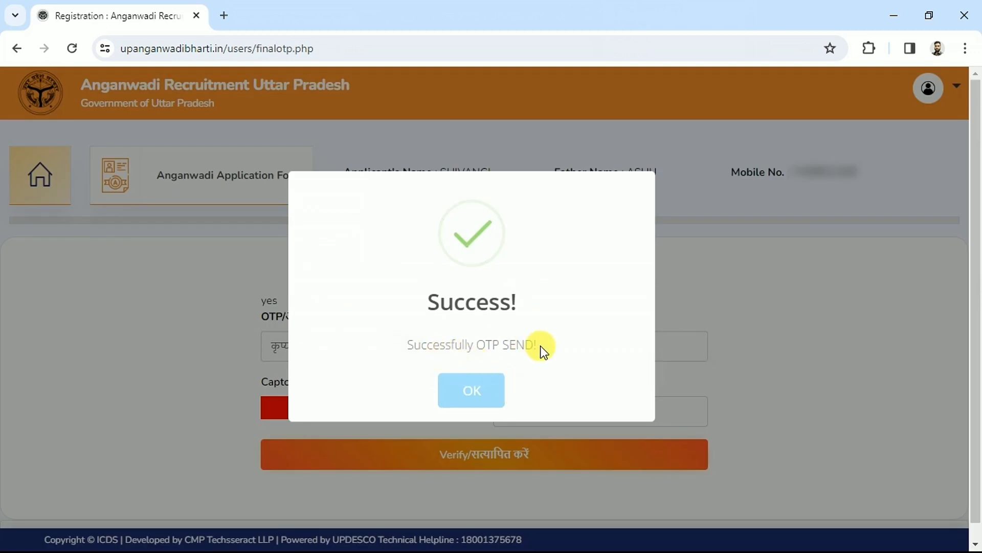
{"action": "left_click", "coordinate": [486, 399]}
- Enter the OTP and the captcha code, and verify them to submit the application
{"action": "left_click", "coordinate": [367, 342]}
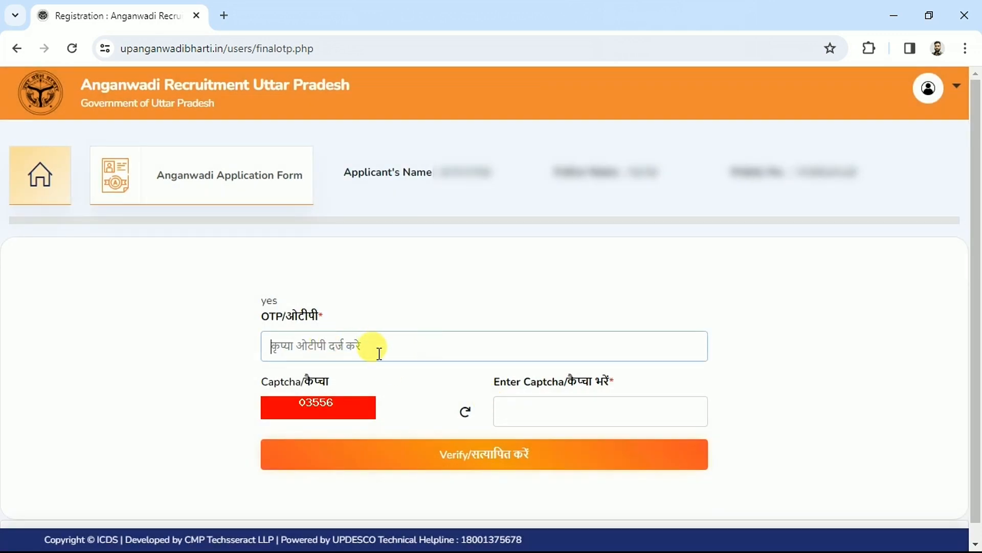
{"action": "key", "text": "Tab"}
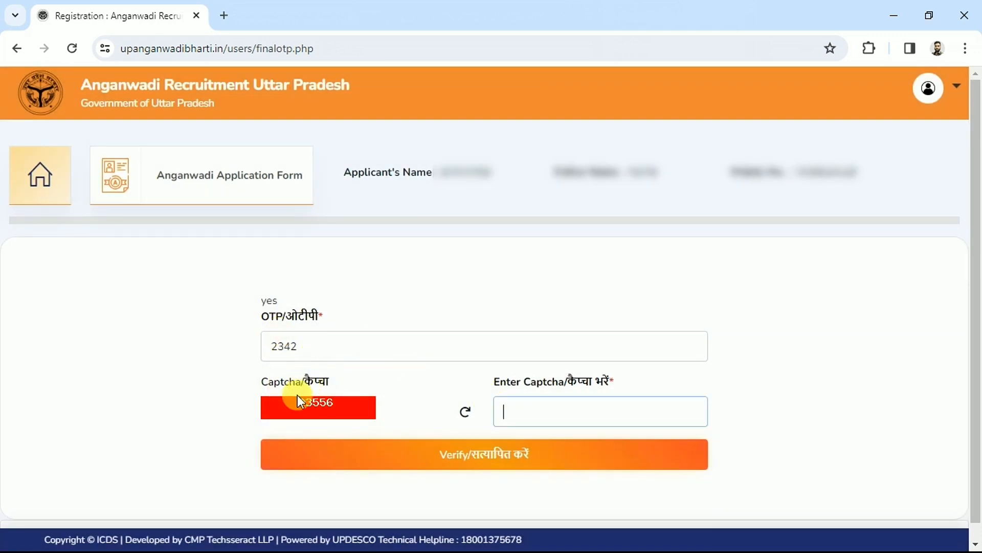
{"action": "left_click", "coordinate": [456, 467]}
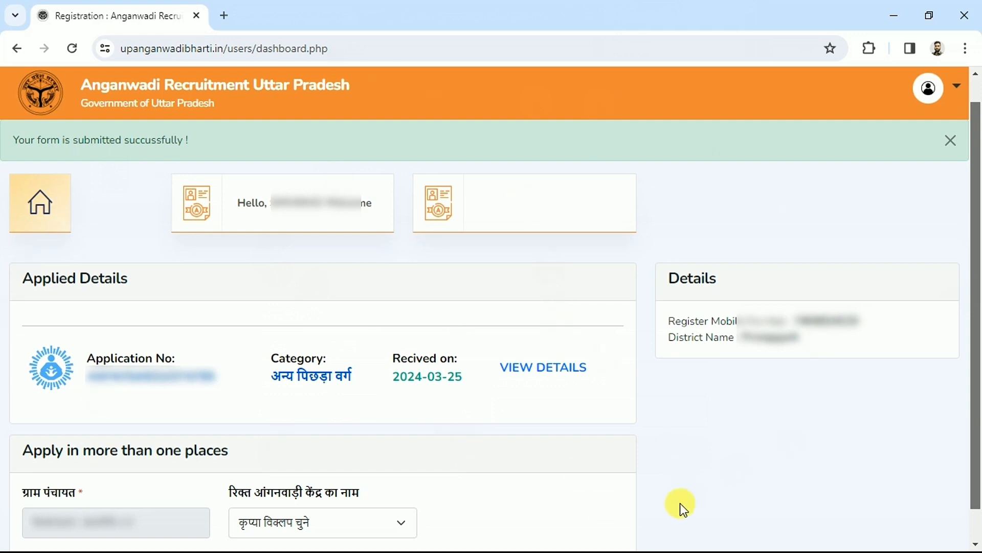
- Check the submission message, view the submitted application's details, and return to the dashboard
{"action": "left_click_drag", "start_coordinate": [12, 140], "coordinate": [212, 149]}
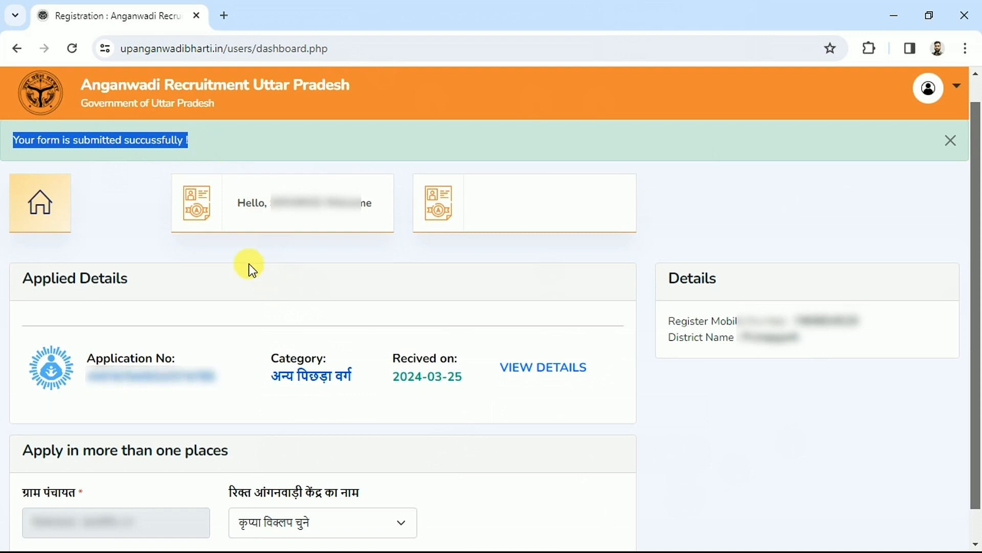
{"action": "left_click", "coordinate": [551, 378]}
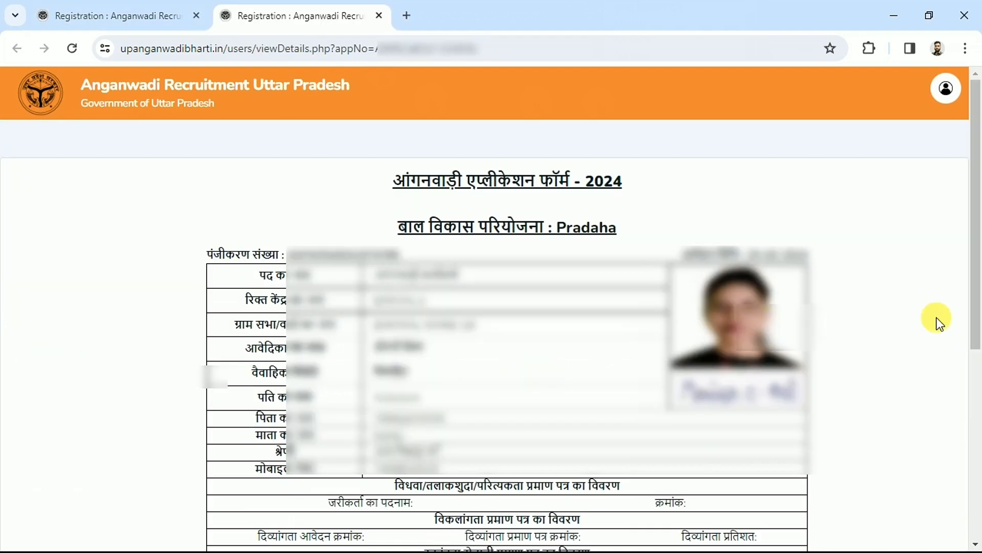
{"action": "mouse_move", "coordinate": [979, 235]}
{"action": "left_mouse_down"}
{"action": "mouse_move", "coordinate": [975, 542]}
{"action": "mouse_move", "coordinate": [973, 149]}
{"action": "mouse_move", "coordinate": [975, 532]}
{"action": "mouse_move", "coordinate": [978, 231]}
{"action": "left_mouse_up"}
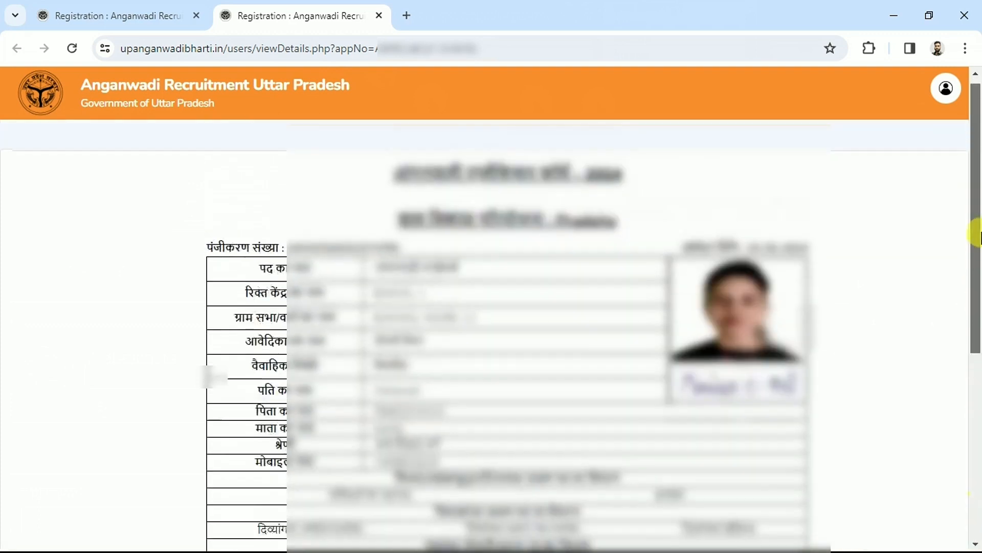
{"action": "left_click", "coordinate": [169, 7]}
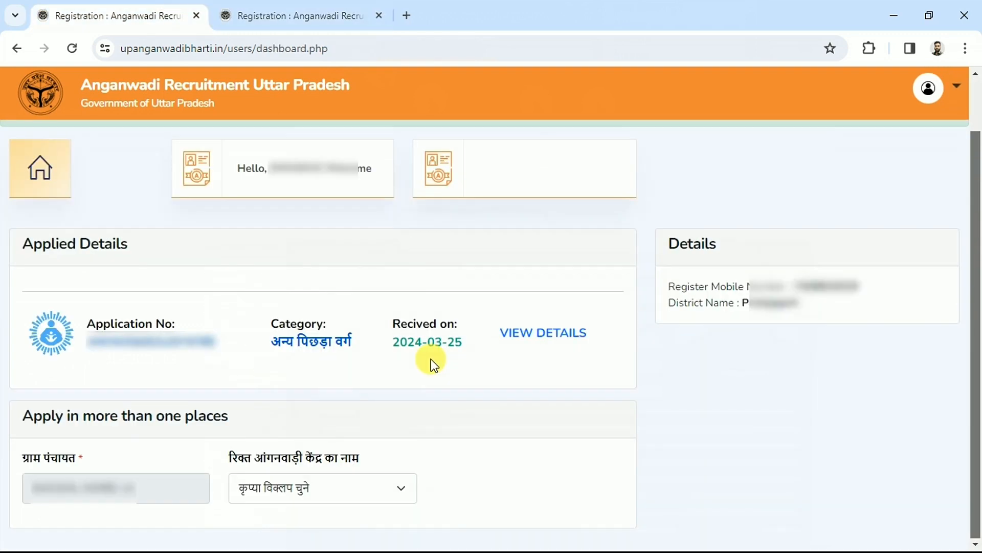